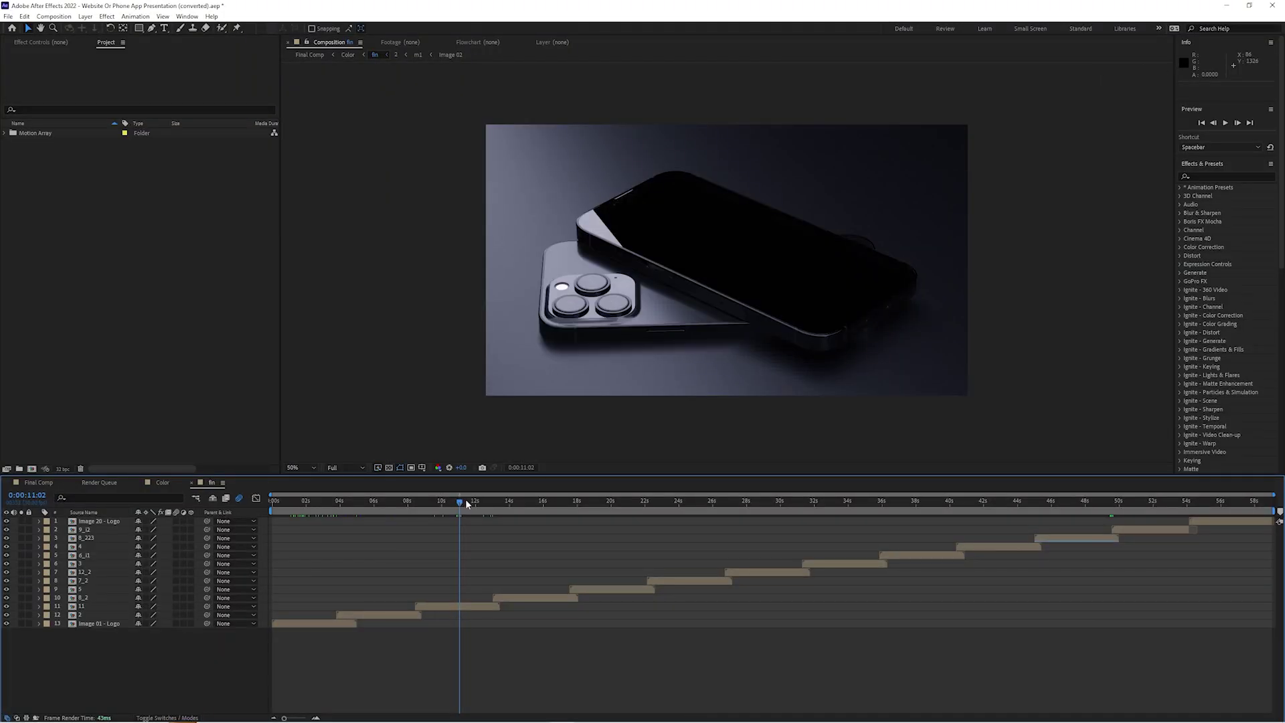
Step: Scrub the phone mockup timeline back to preview an earlier moment of the animation
mouse_move(466, 500)
mouse_down()
mouse_move(429, 502)
mouse_move(490, 500)
mouse_up()
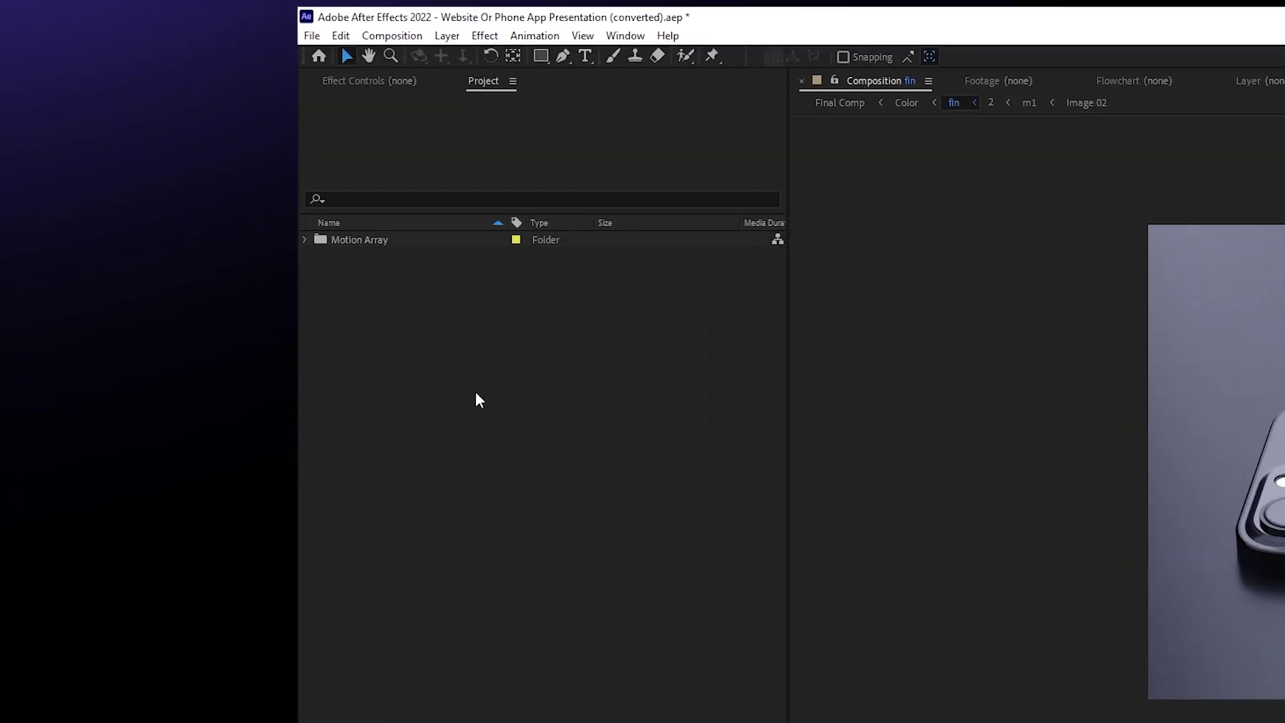
Step: Open the Image 03 composition from Motion Array > 01. Edit Comps > Images
click(474, 300)
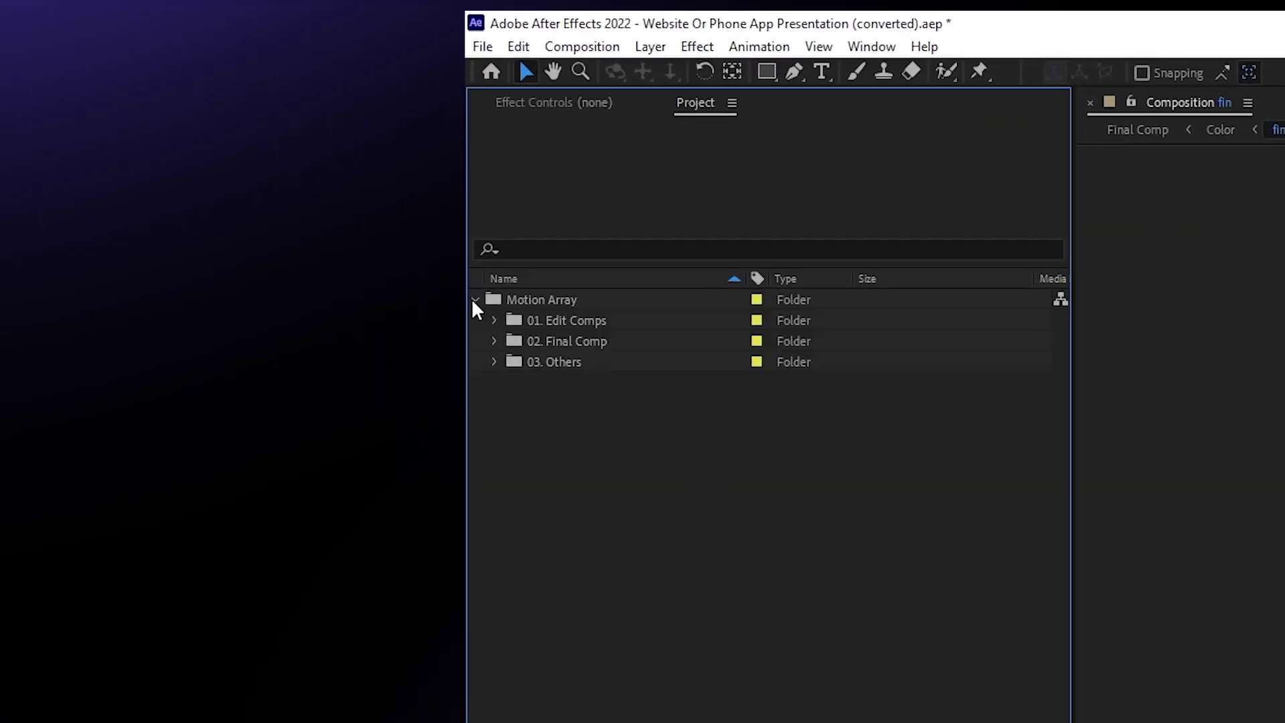
click(493, 321)
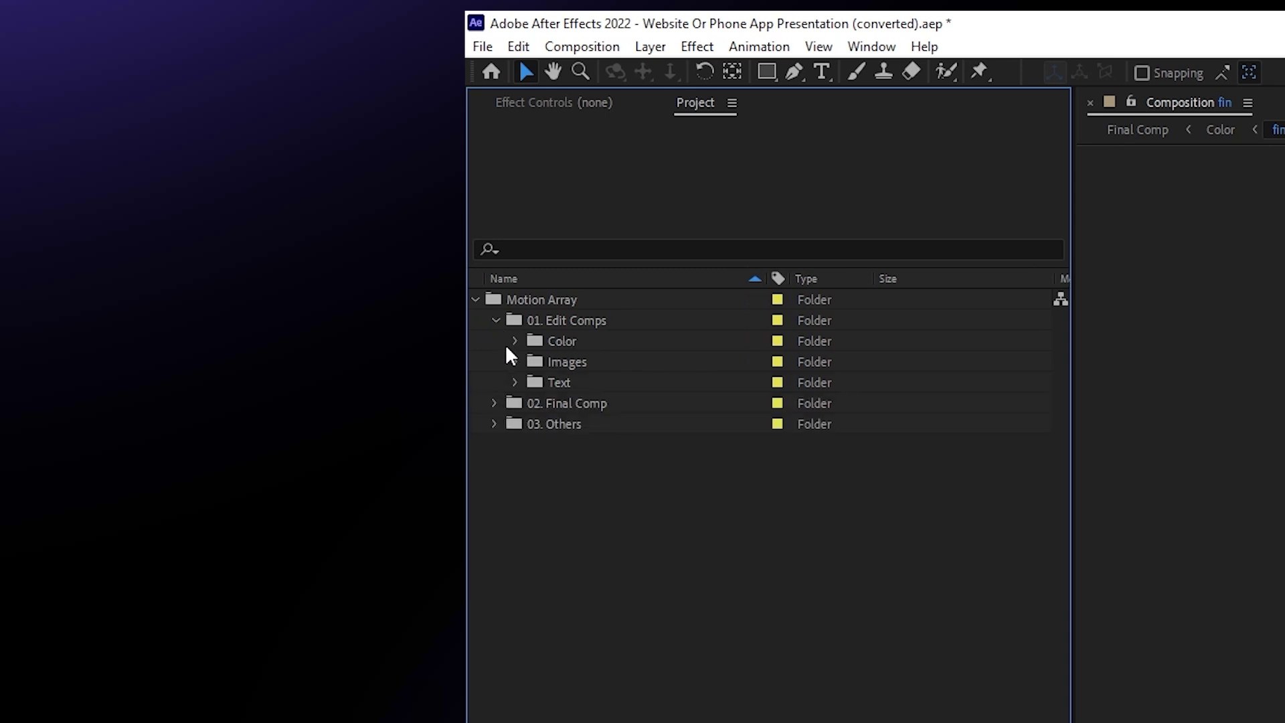
click(515, 362)
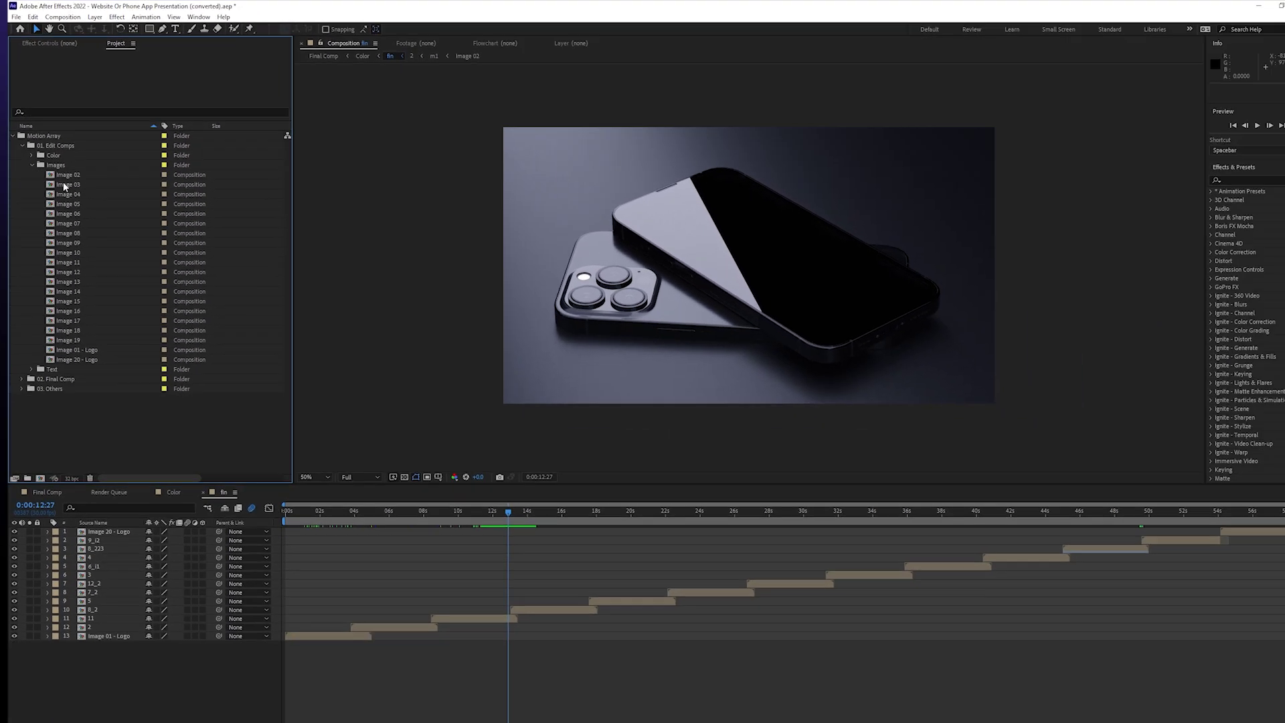
double_click(587, 404)
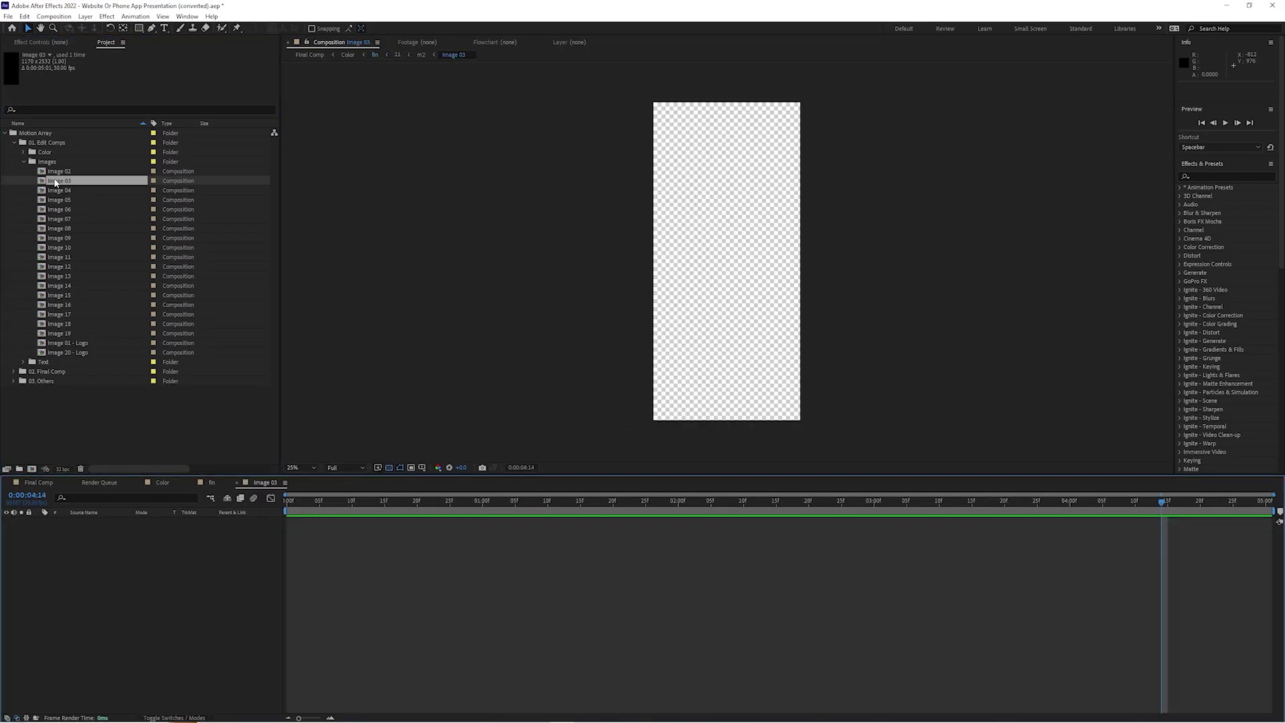
Step: Add the Neon_Wavy_Strings_Background clip to Image 03 and preview the fin mockup at about 8 seconds
key(alt+Tab)
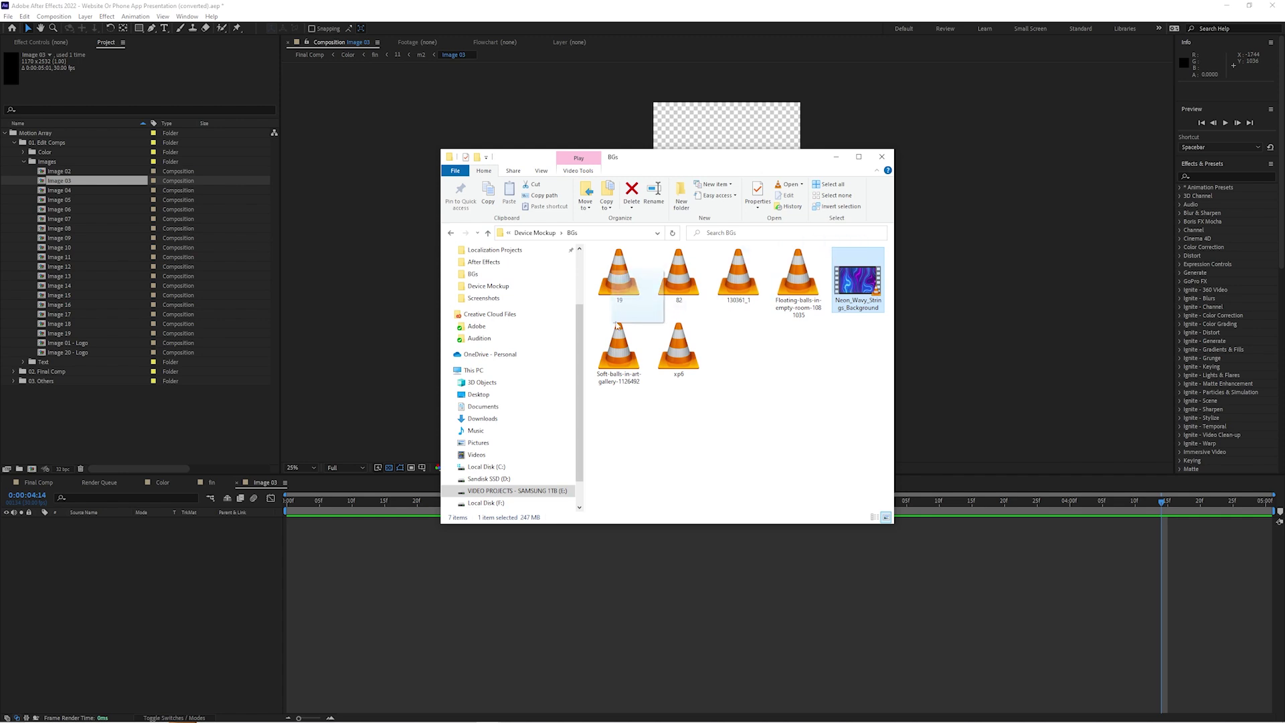
drag(194, 536, 164, 573)
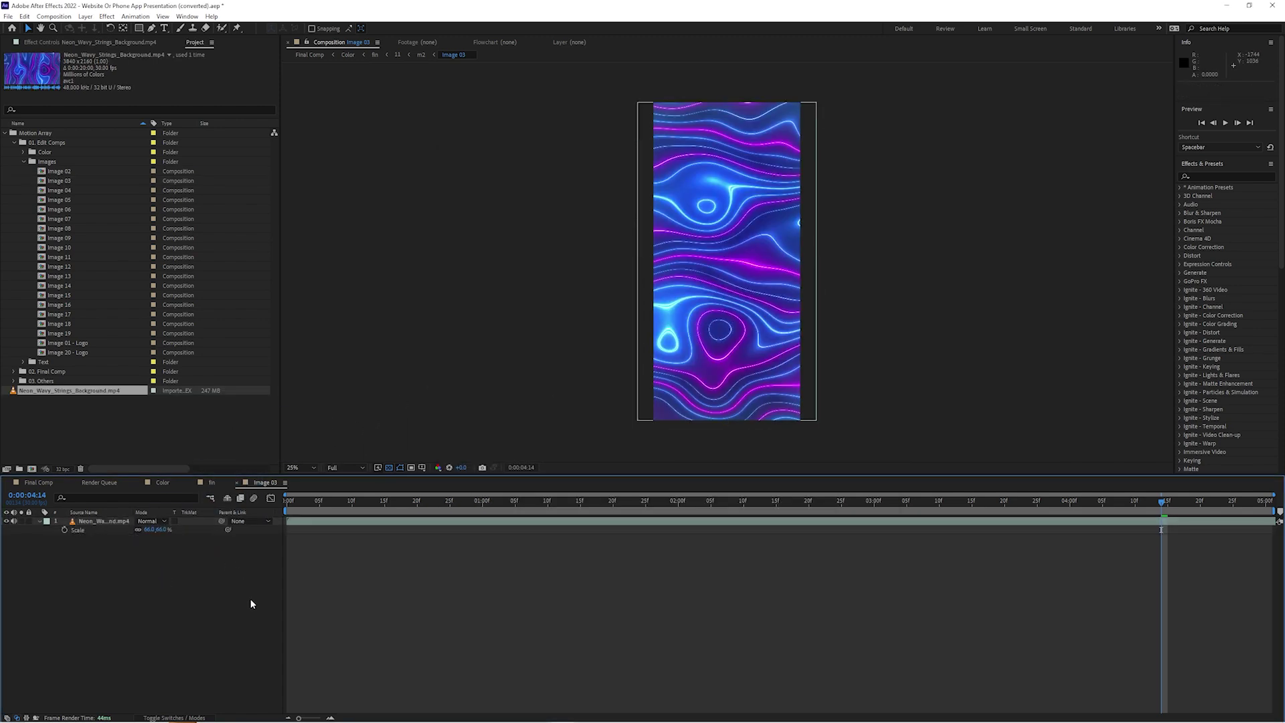
click(212, 482)
click(423, 502)
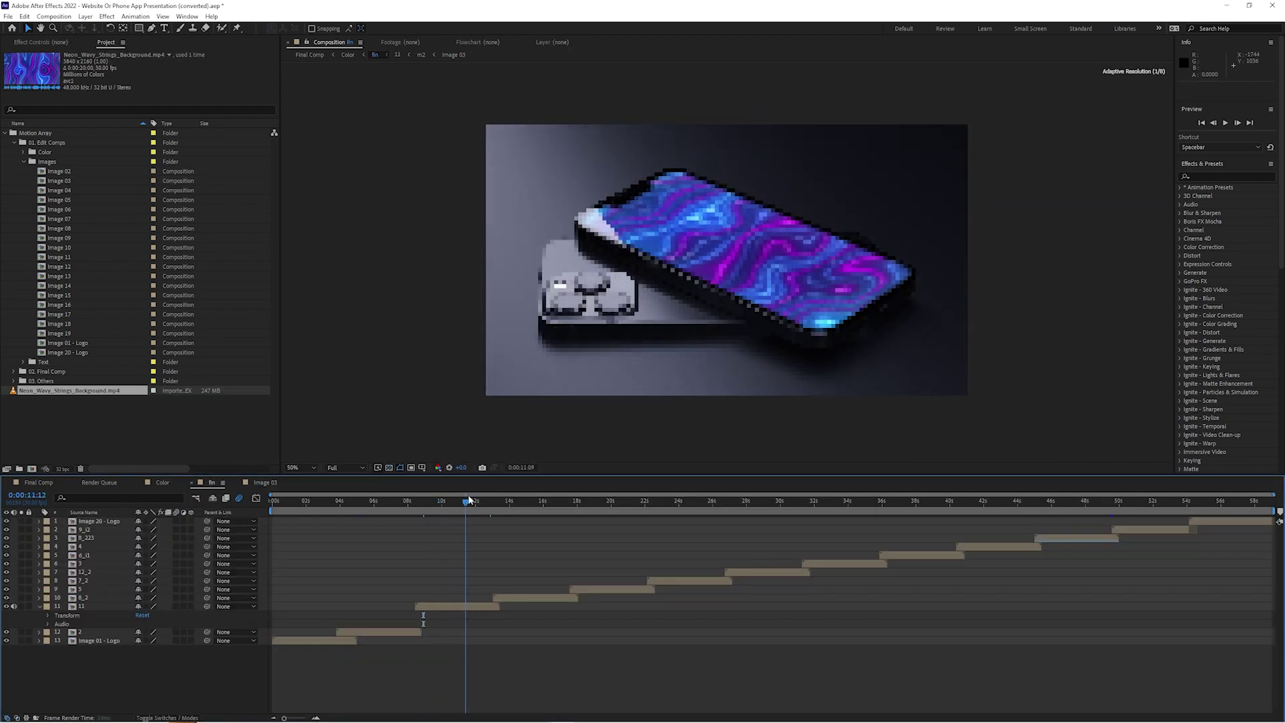
click(422, 503)
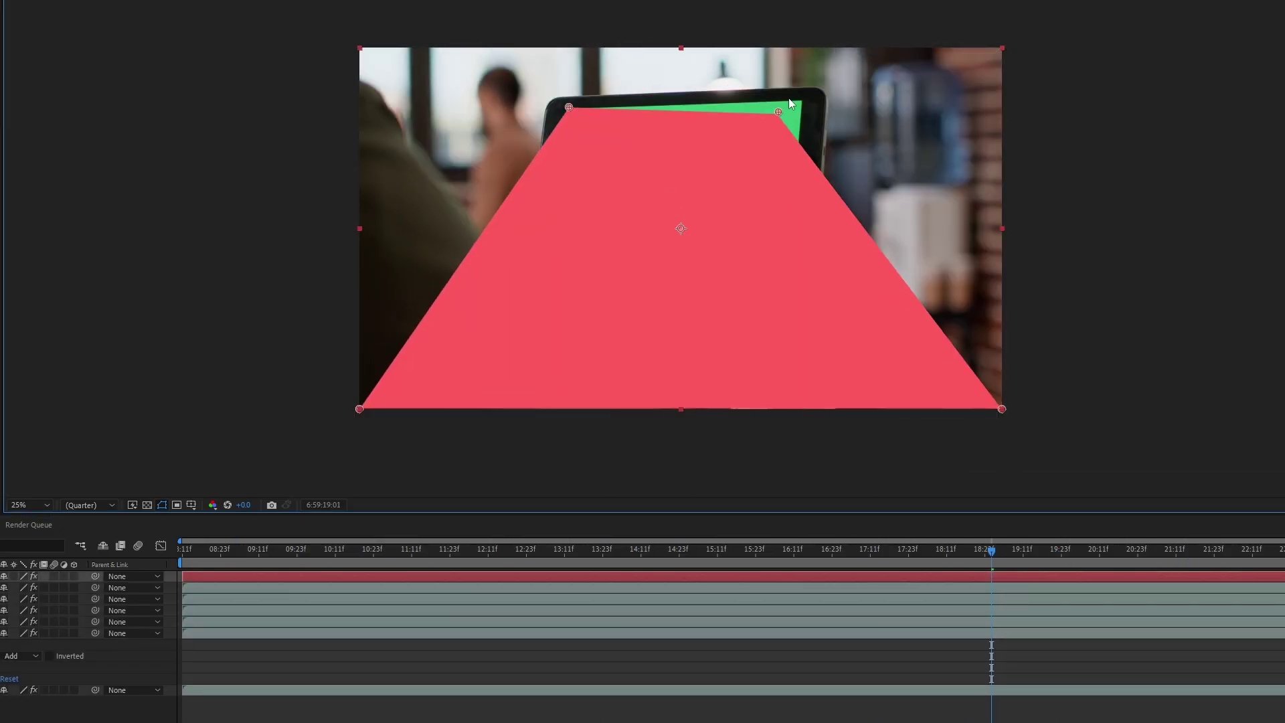
Step: Corner-pin the solid to the tablet screen corners and close the Pen mask around the screen
drag(999, 404, 786, 299)
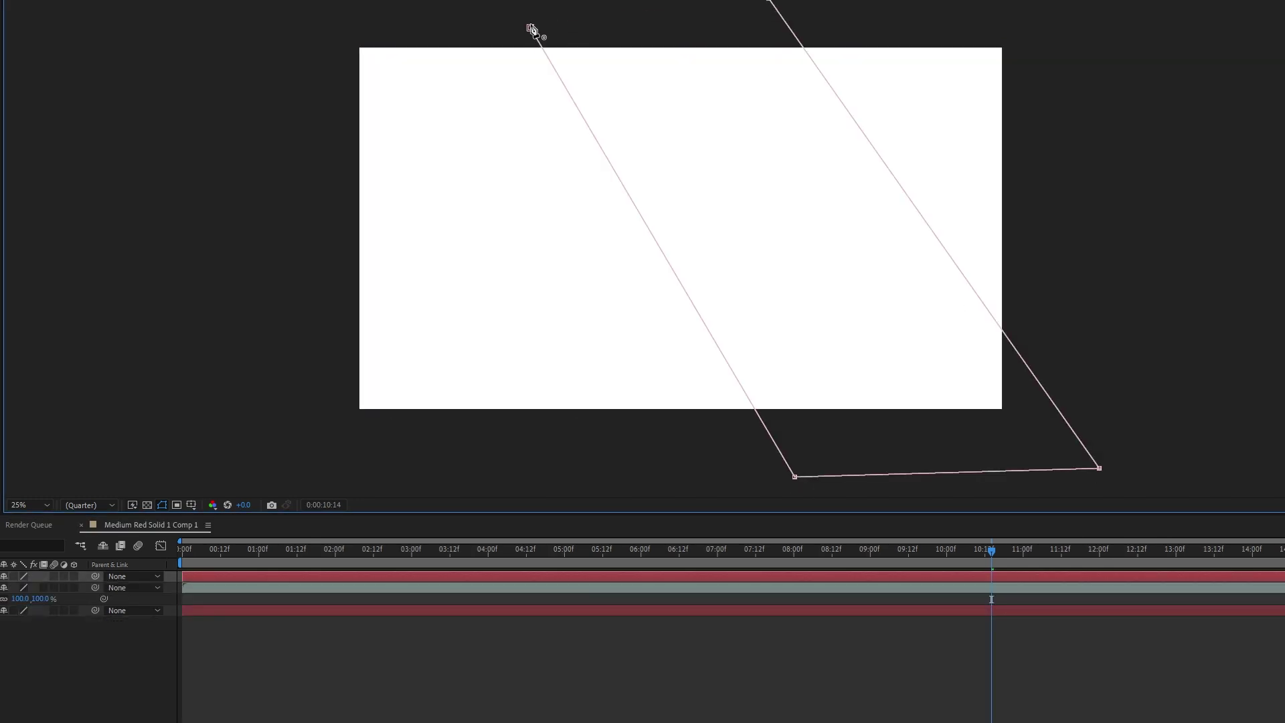
click(533, 30)
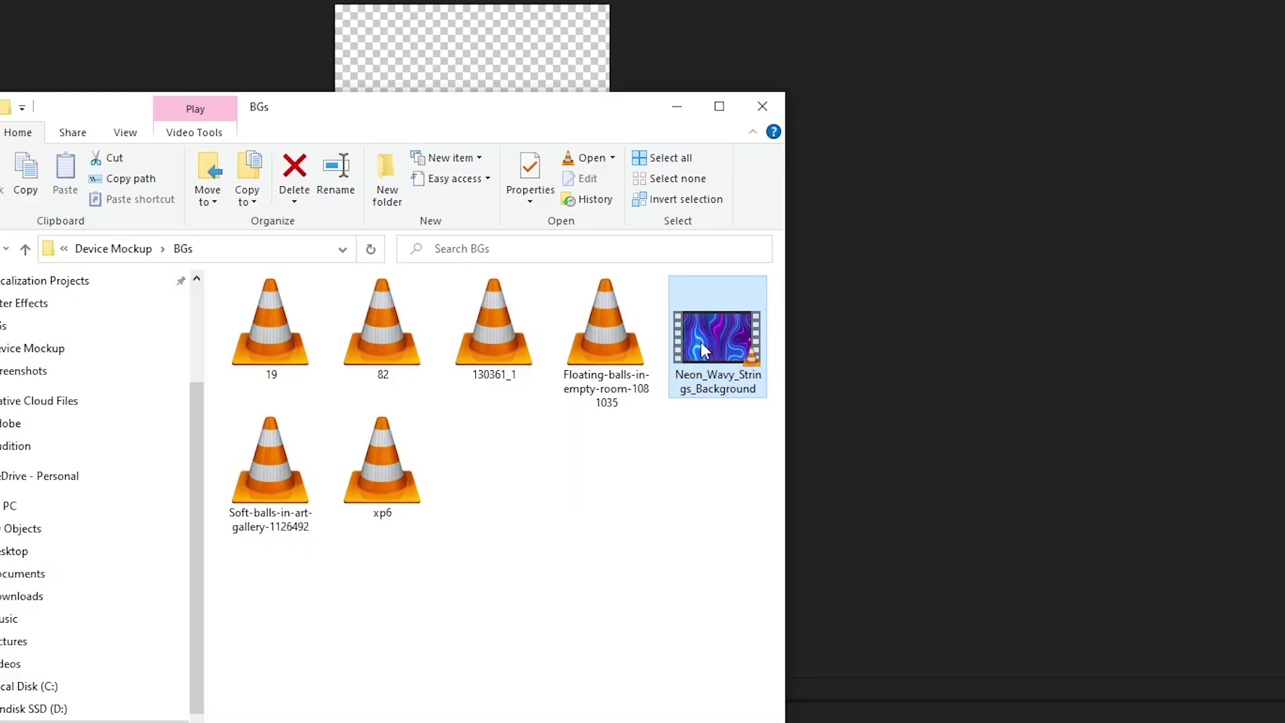
Step: Drag the phone screen recording from File Explorer into the Image 03 timeline as a new layer
drag(717, 339, 475, 324)
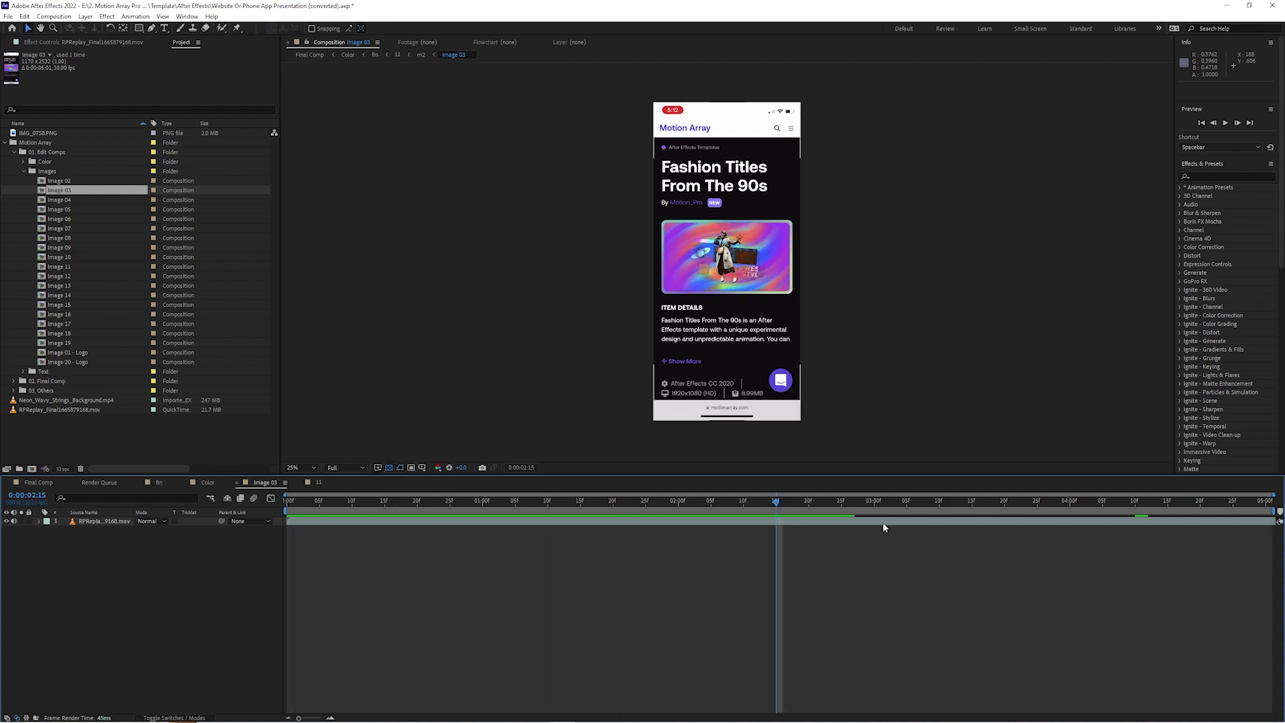
Step: Slide the screen recording layer in time and split it at the current frame
drag(821, 526, 580, 530)
drag(410, 536, 327, 535)
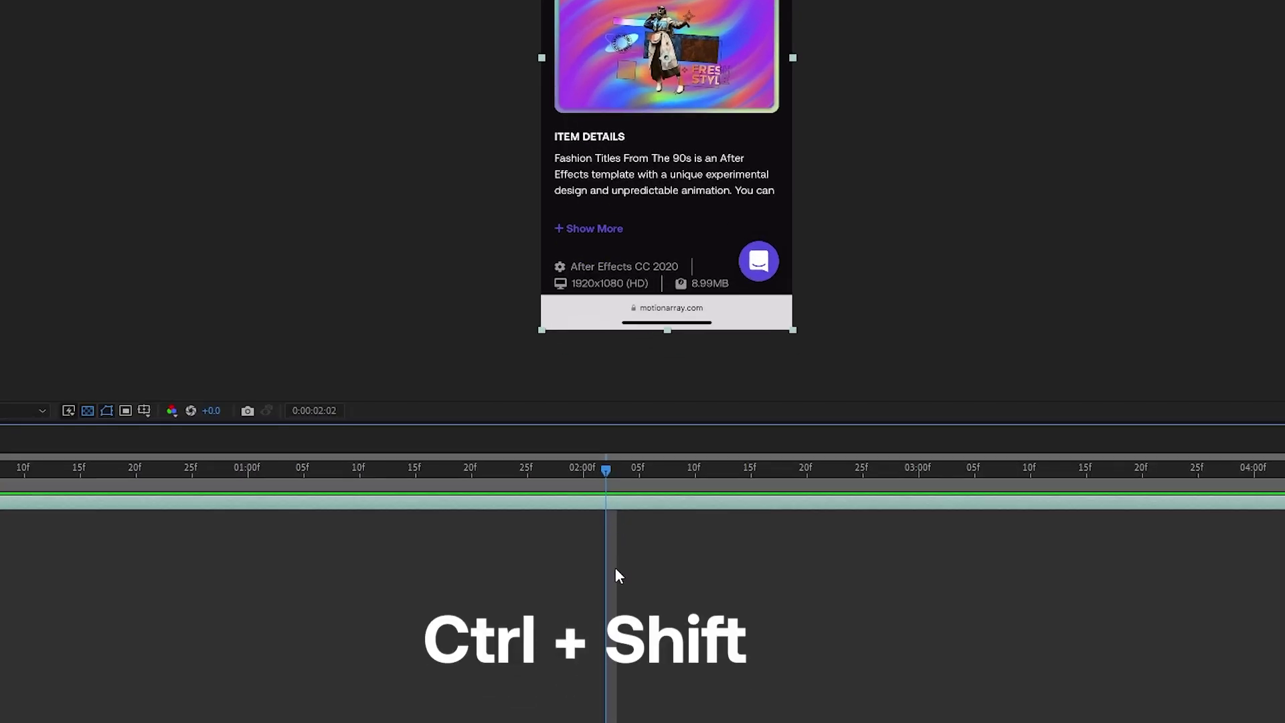
key(ctrl+shift+d)
Step: Freeze the upper recording layer on one frame and check the fin mockup at about 9 seconds
right_click(633, 506)
mouse_move(730, 93)
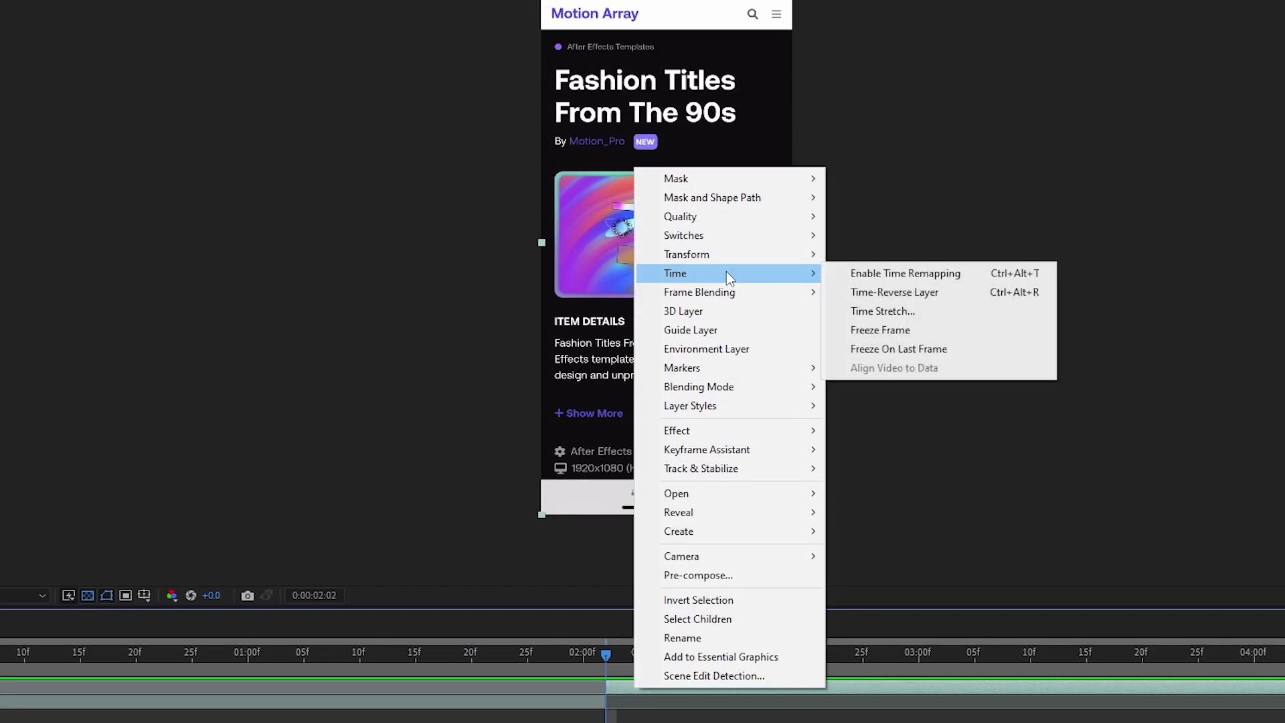
click(937, 330)
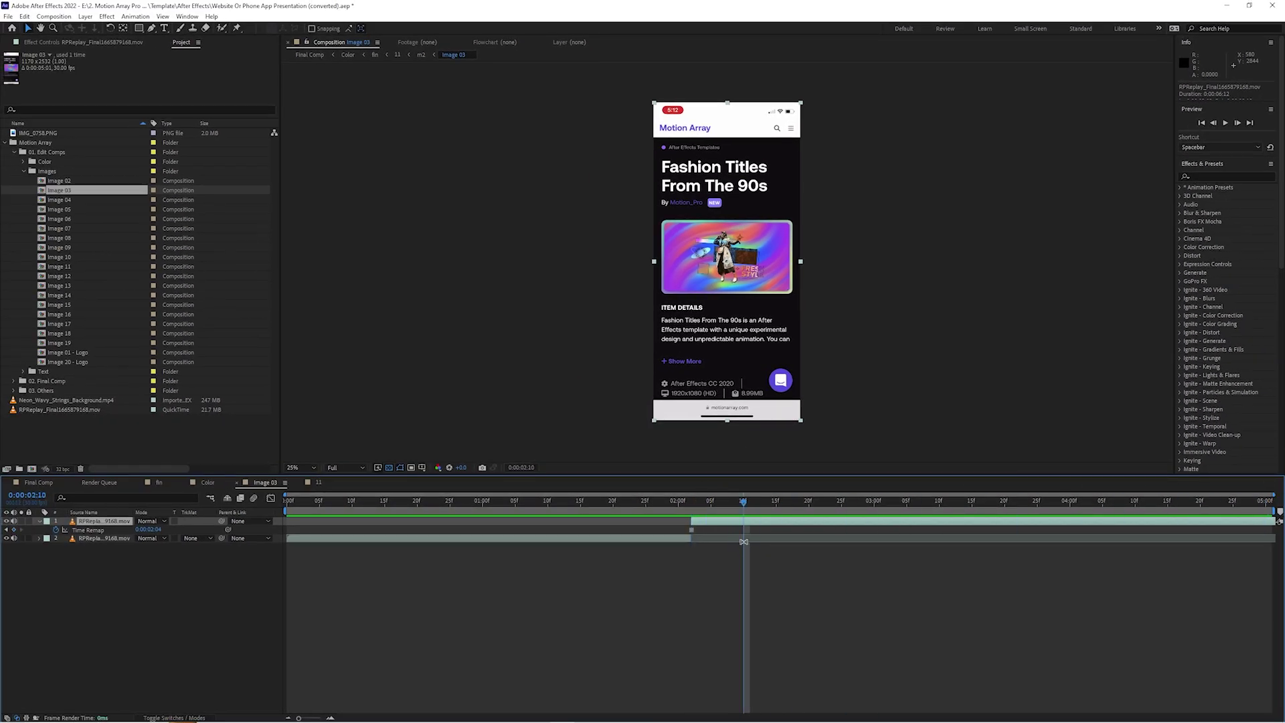
click(160, 483)
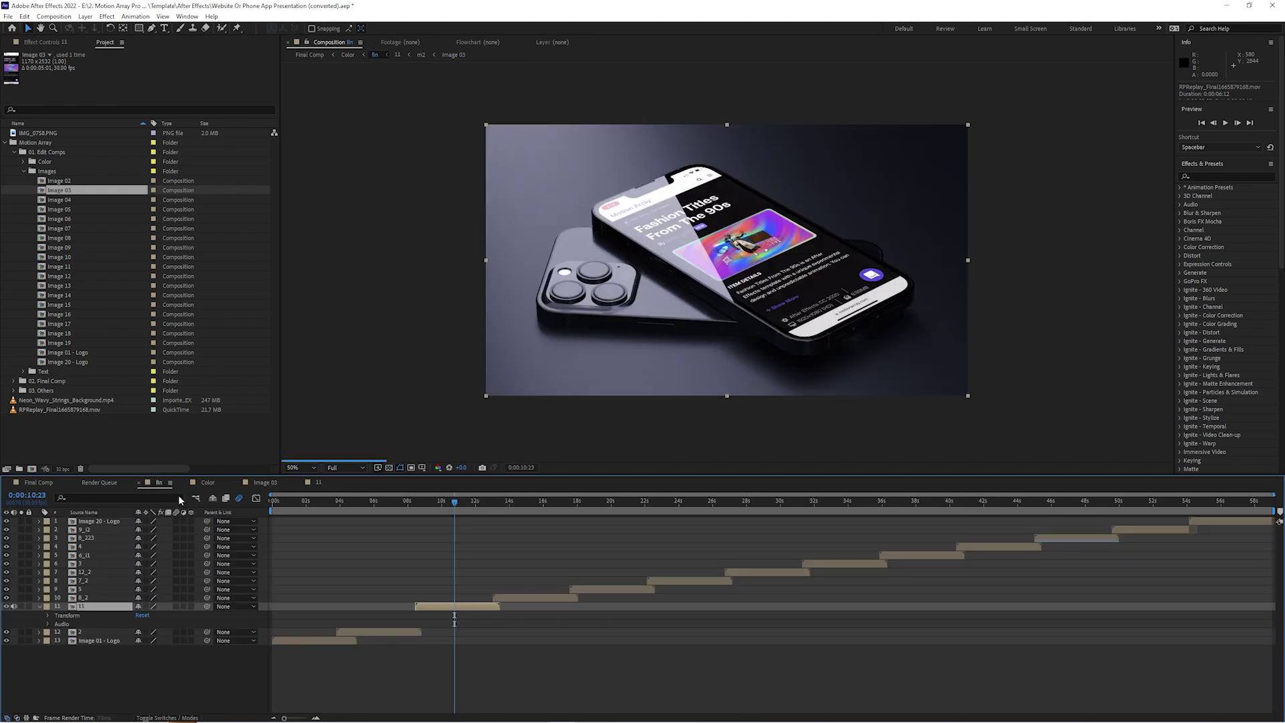
click(427, 503)
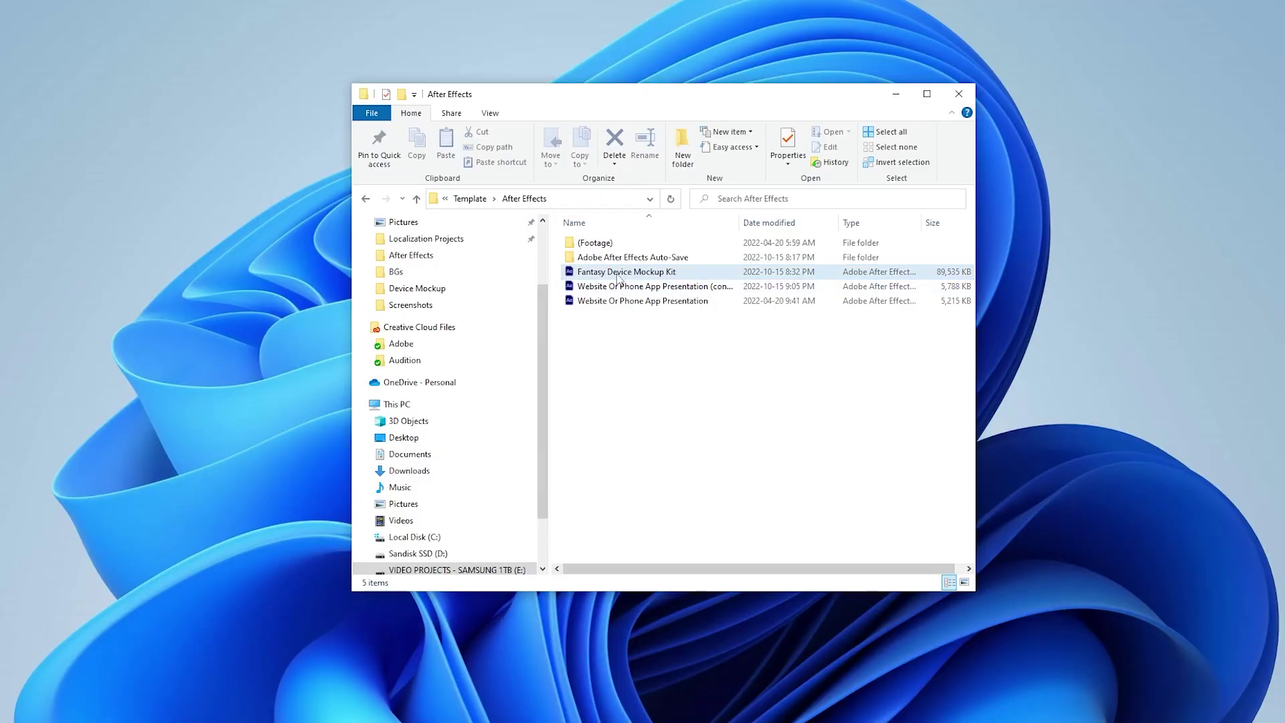
Step: Open Fantasy Device Mockup Kit.aep from the template's After Effects folder
double_click(619, 278)
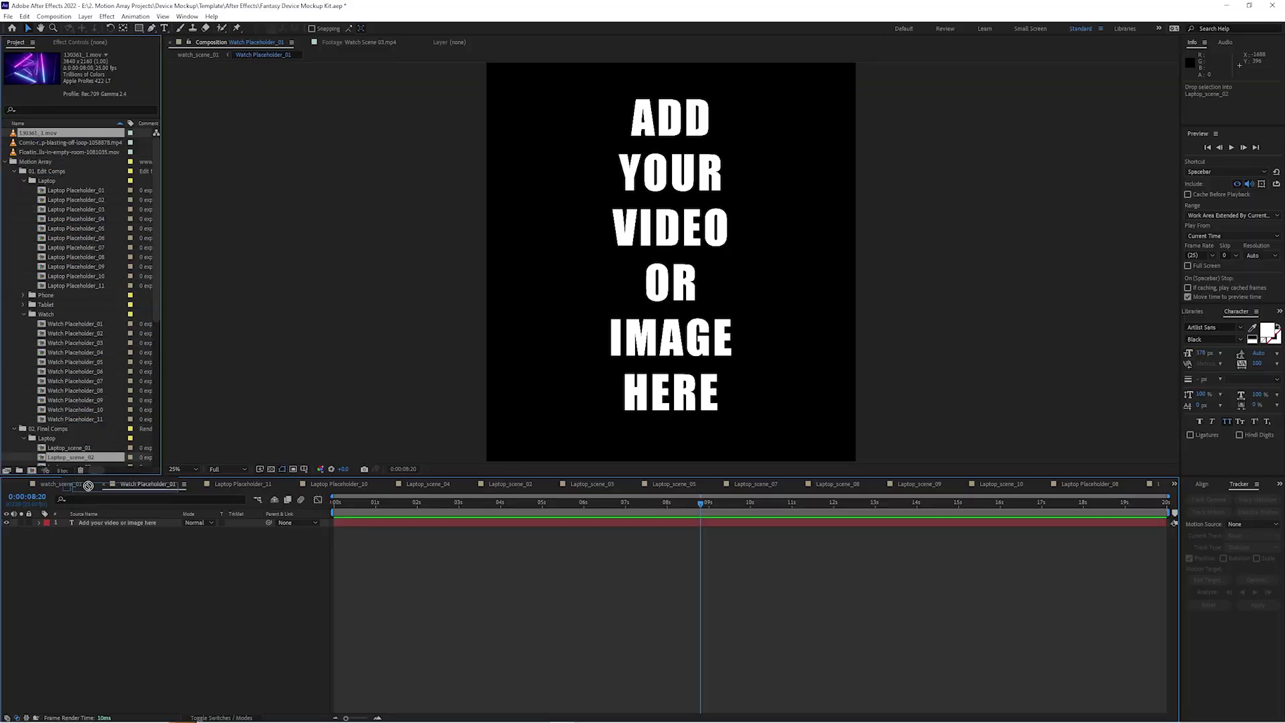
Step: Place 130361_1.mov into Watch Placeholder_01, then view the watch_scene_01 composition
drag(94, 524, 101, 523)
click(57, 484)
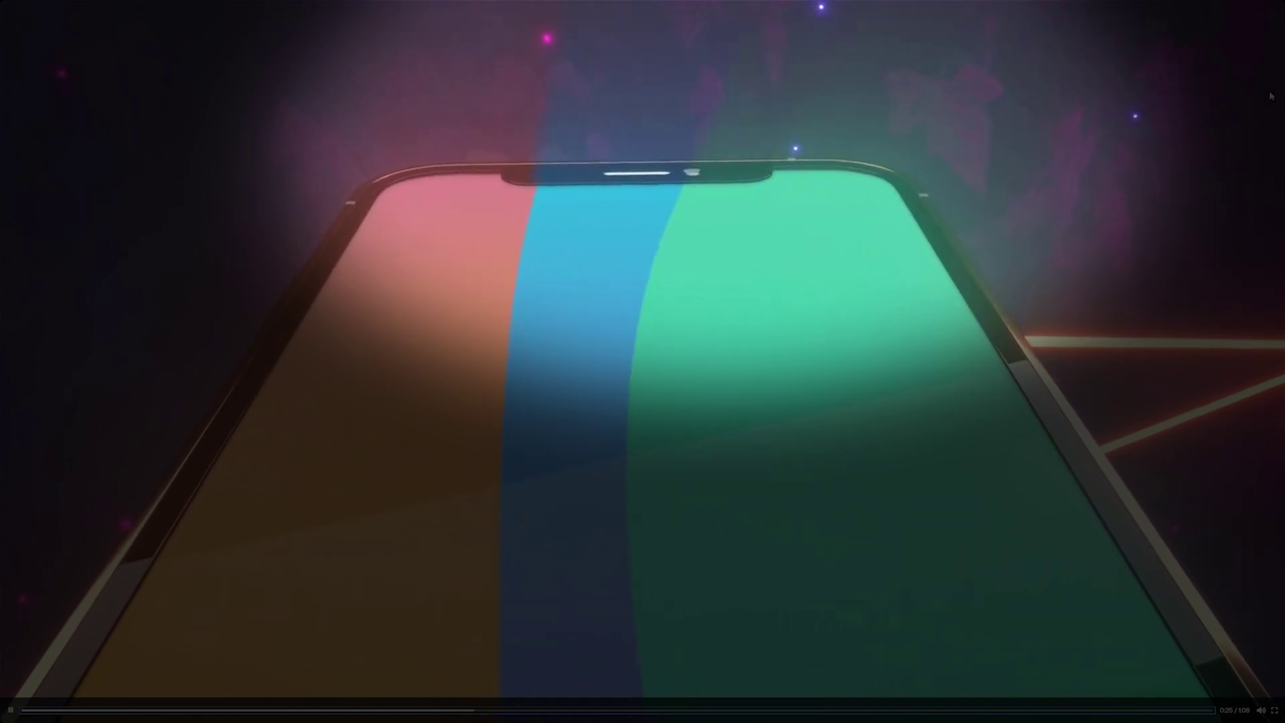
key(Left)
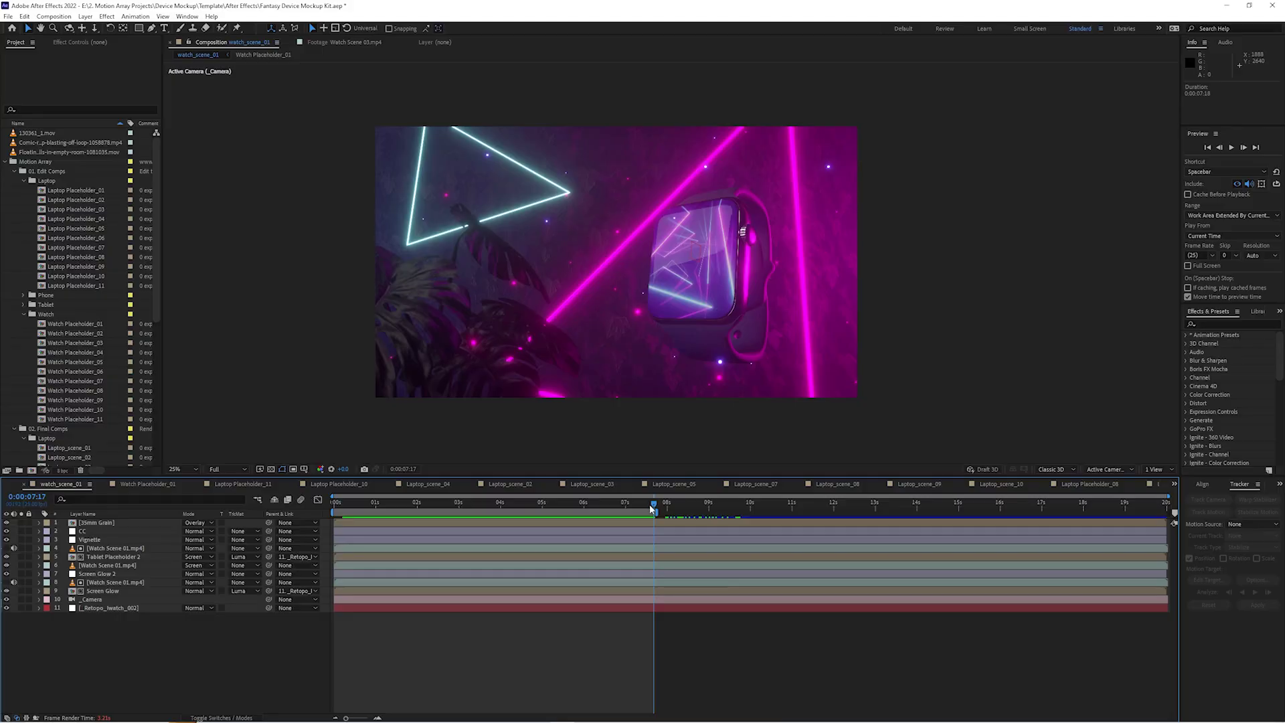
drag(650, 504, 489, 502)
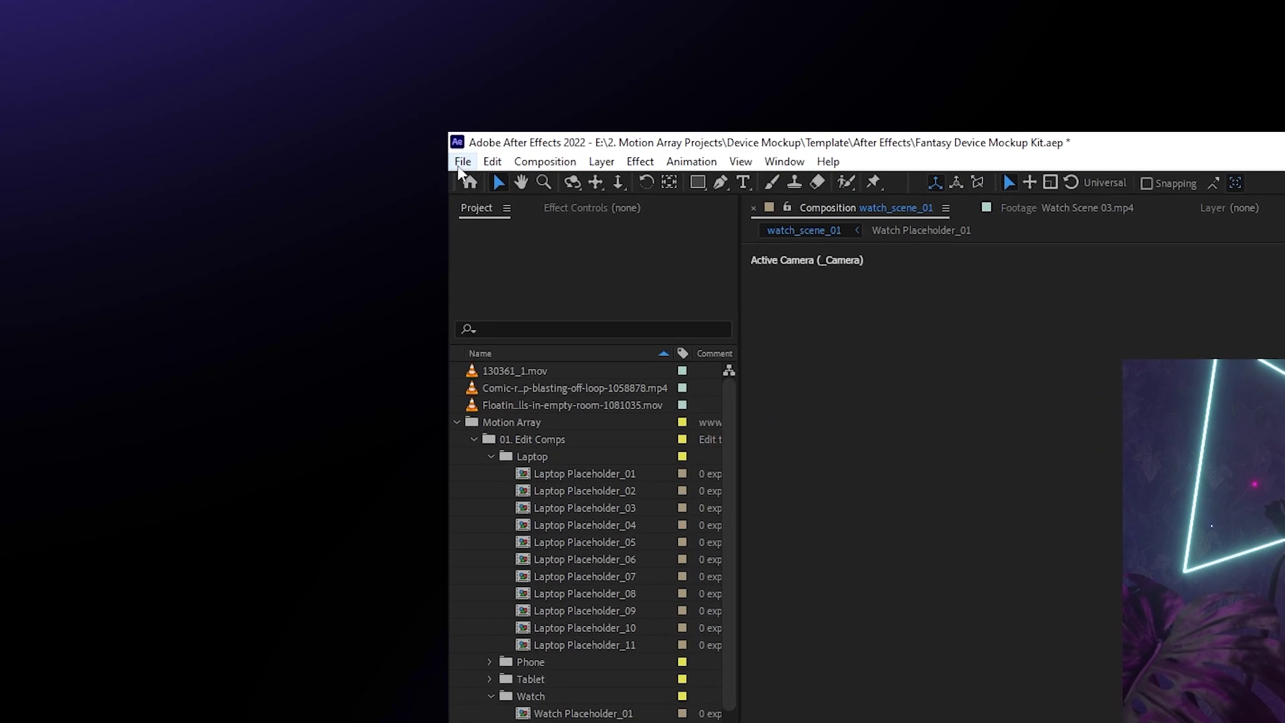
Step: Add watch_scene_01 to the render queue via File > Export
click(7, 17)
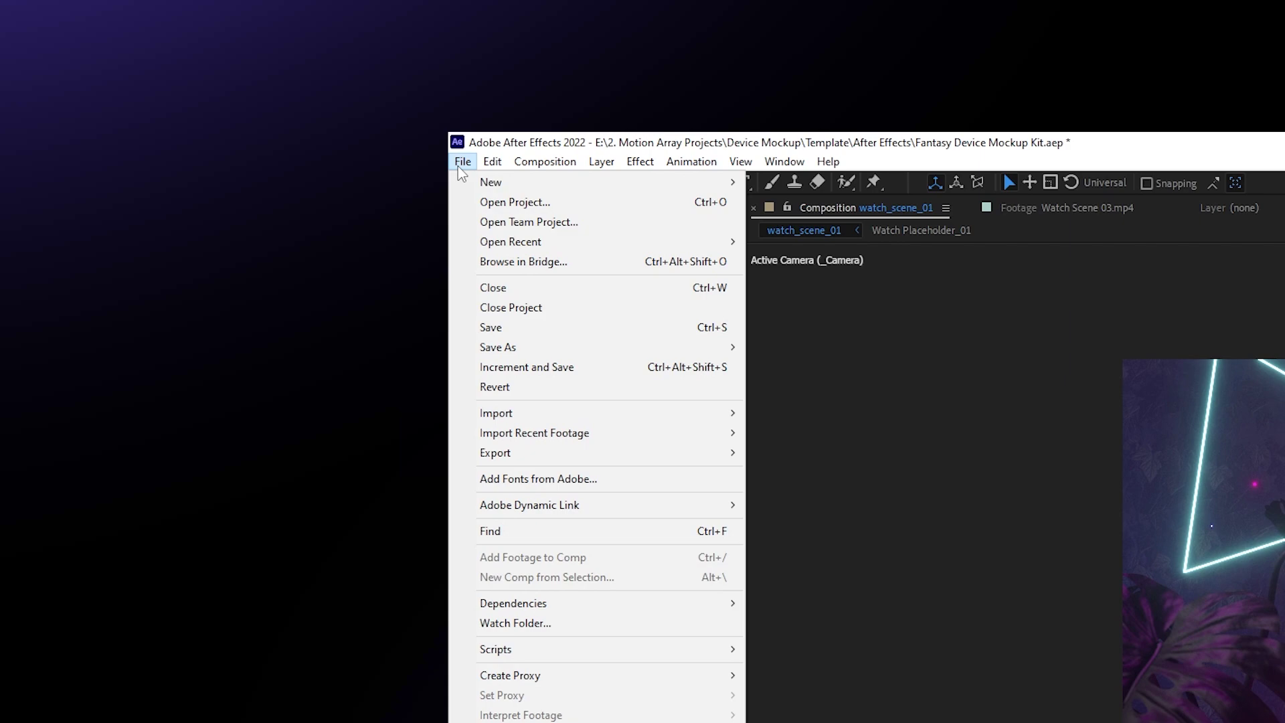
mouse_move(569, 453)
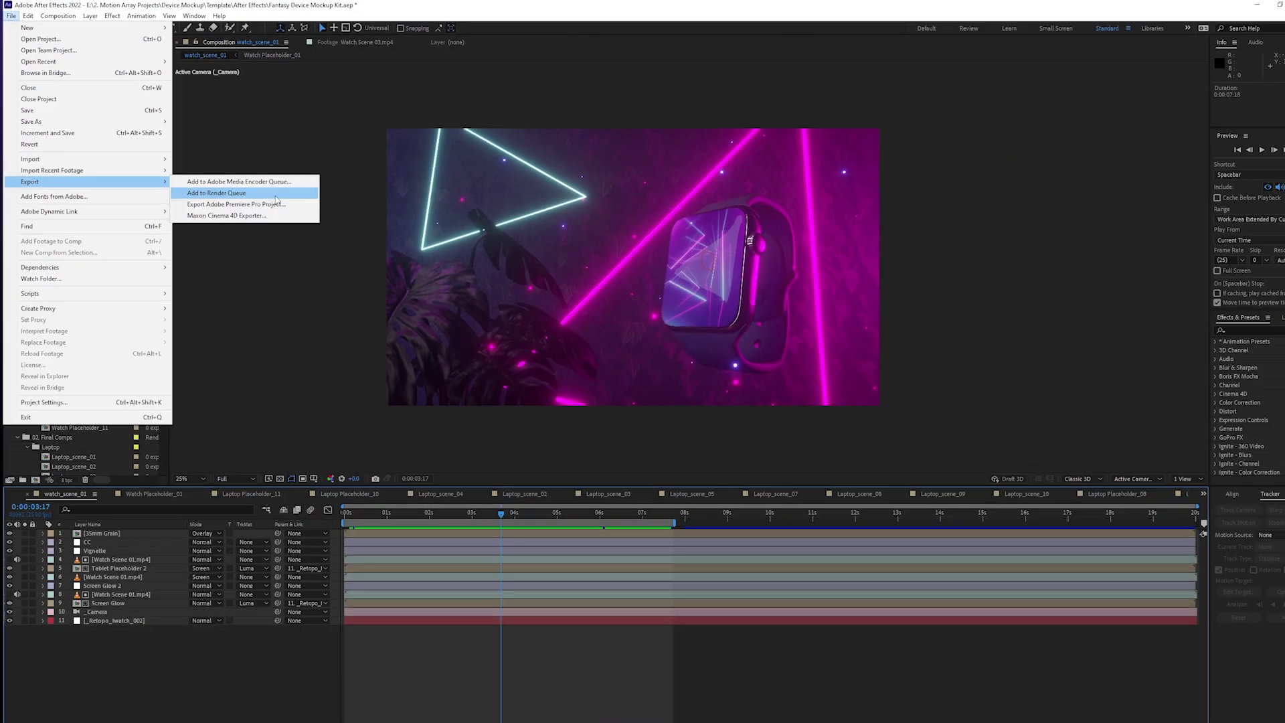
click(695, 355)
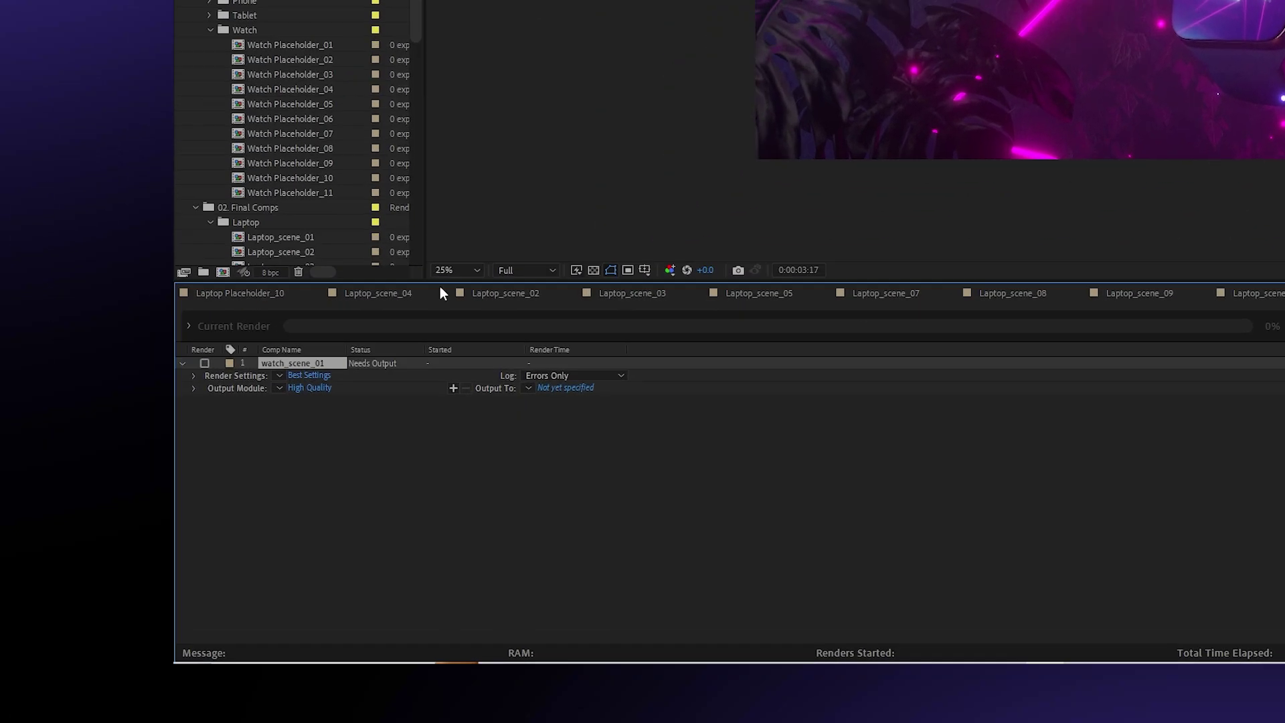
Step: Set the output module to a QuickTime movie using the Animation video codec
click(467, 288)
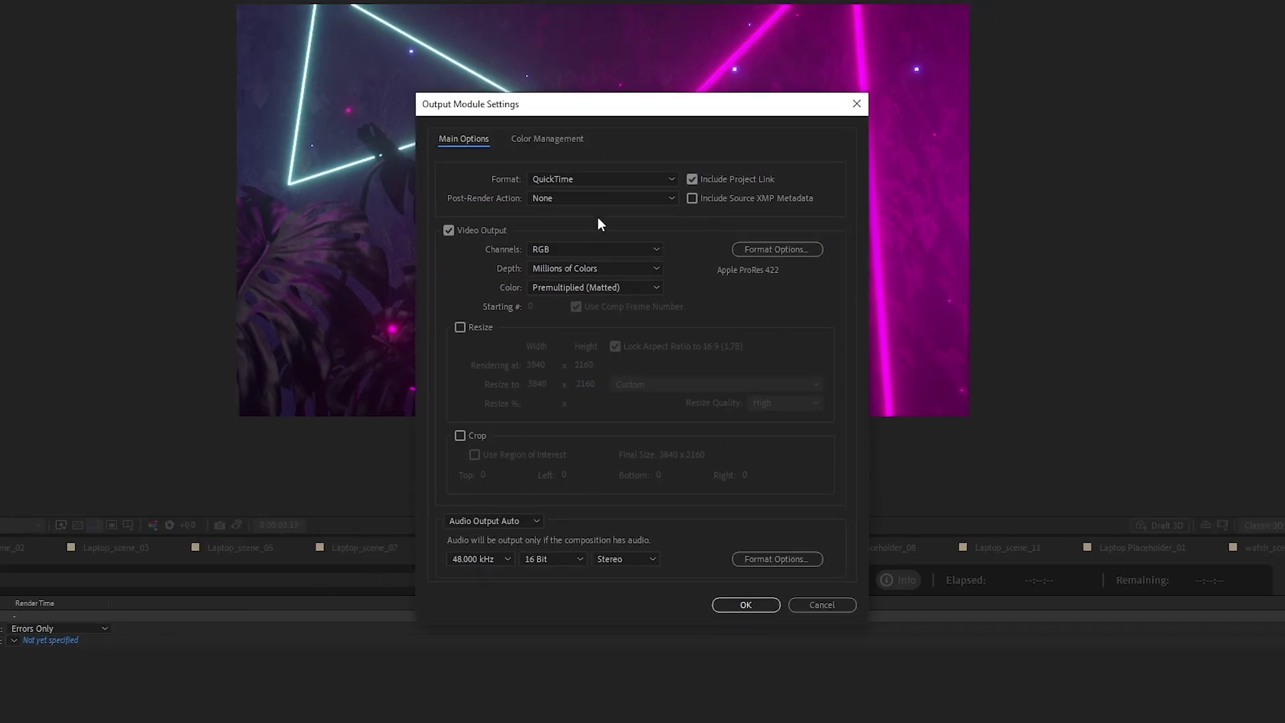
click(753, 247)
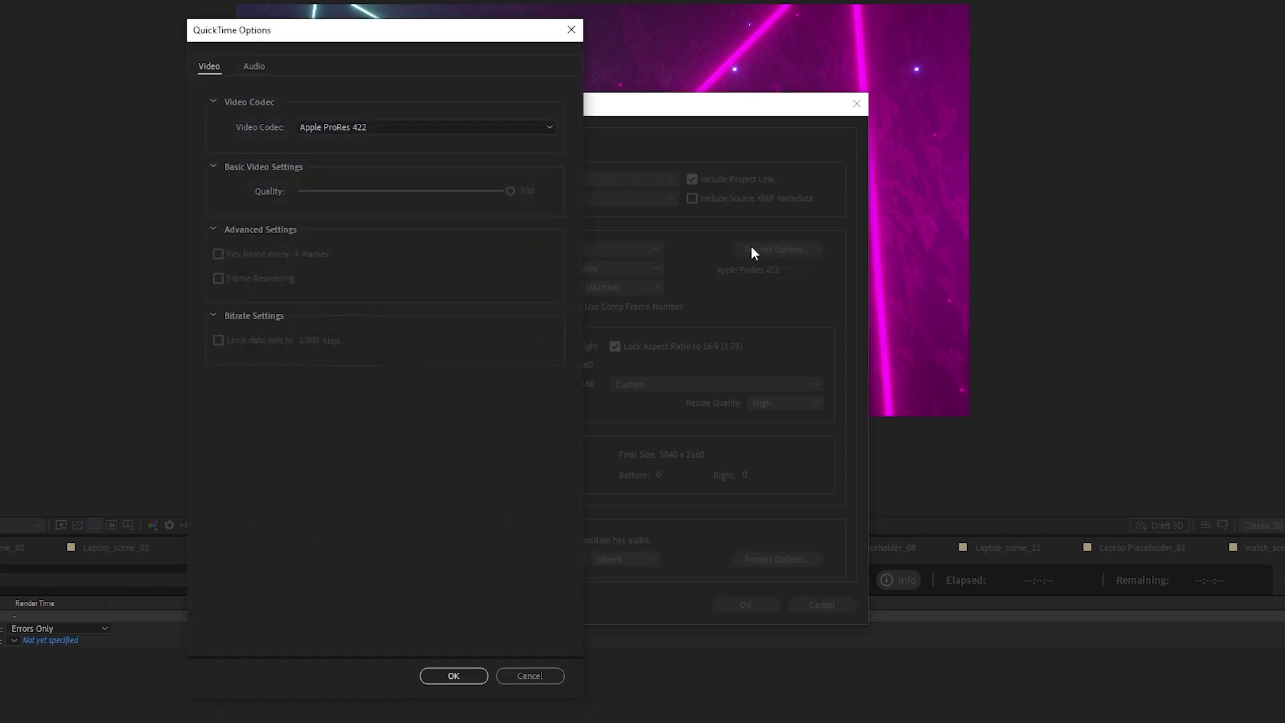
click(496, 125)
click(443, 145)
click(445, 126)
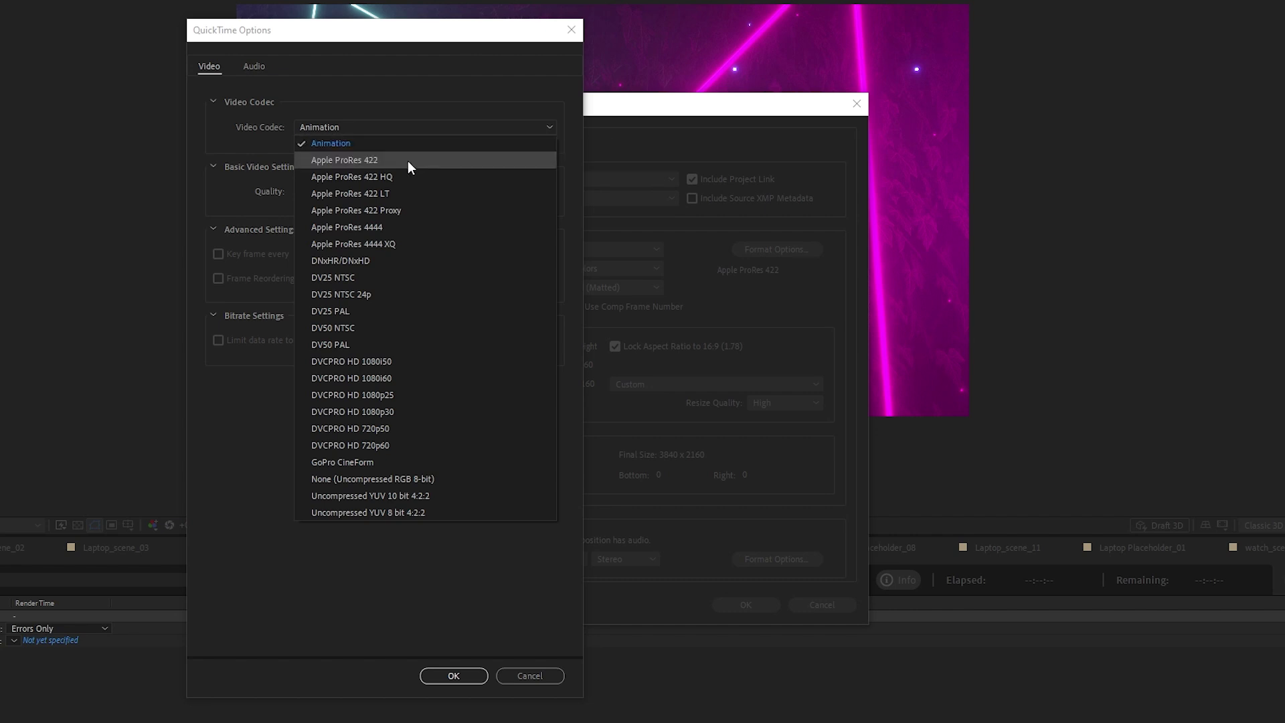
click(453, 675)
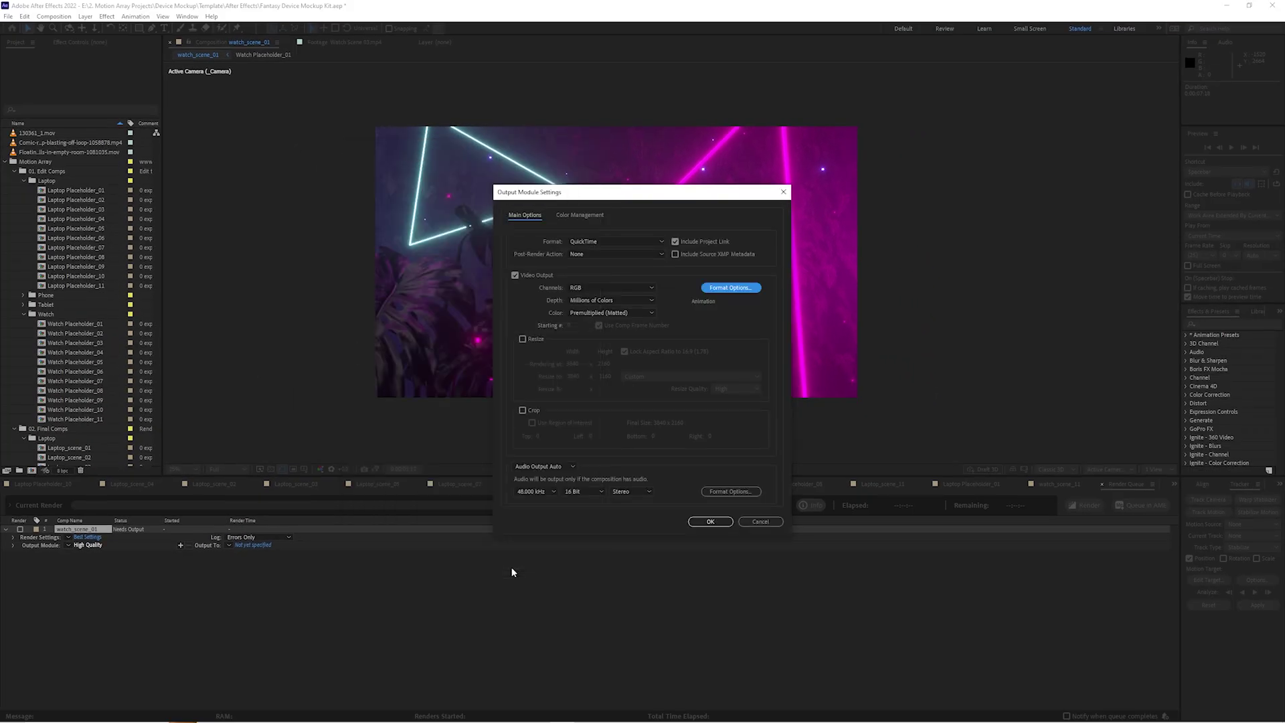
click(696, 523)
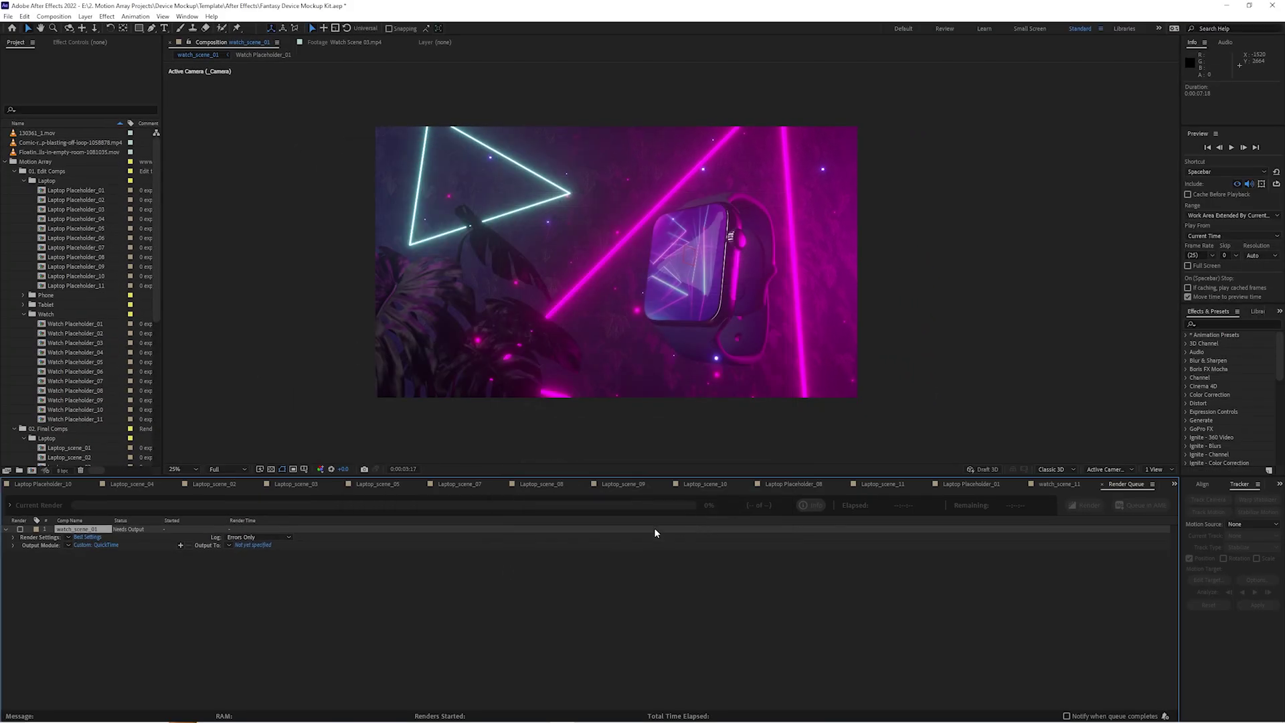
click(253, 545)
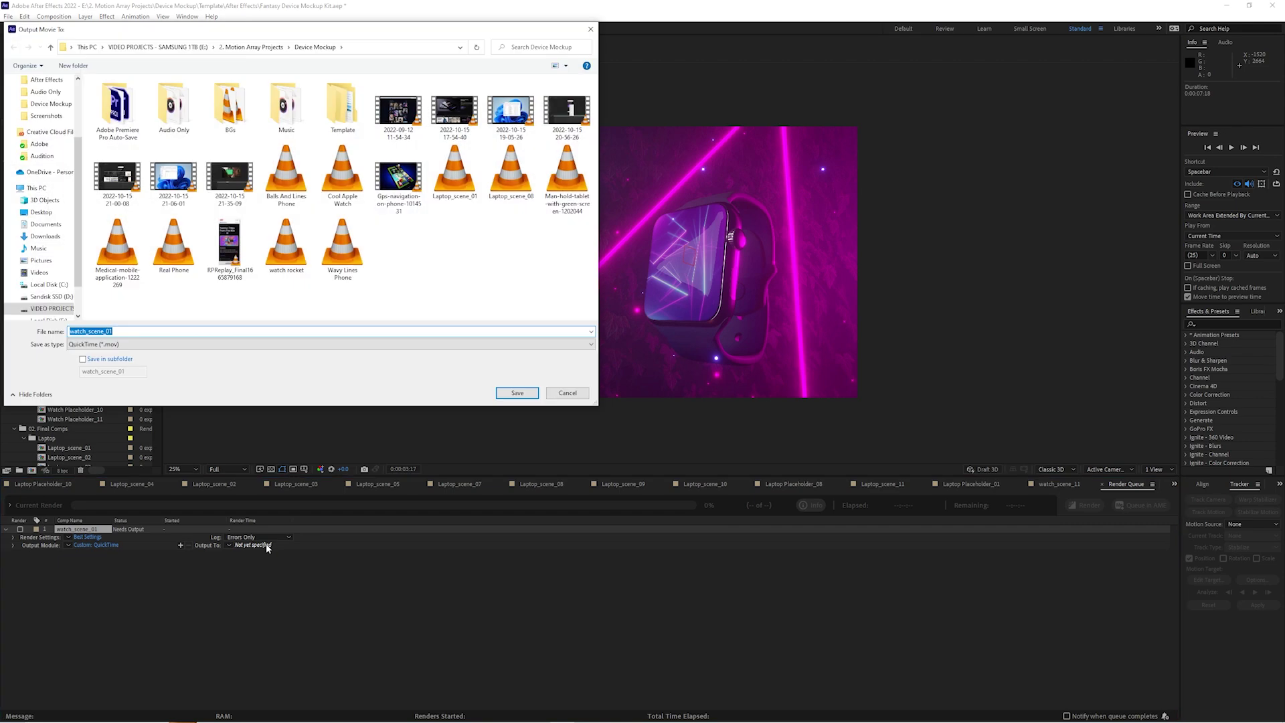
Step: Confirm watch_scene_01.mov as the output file and start the render
click(517, 393)
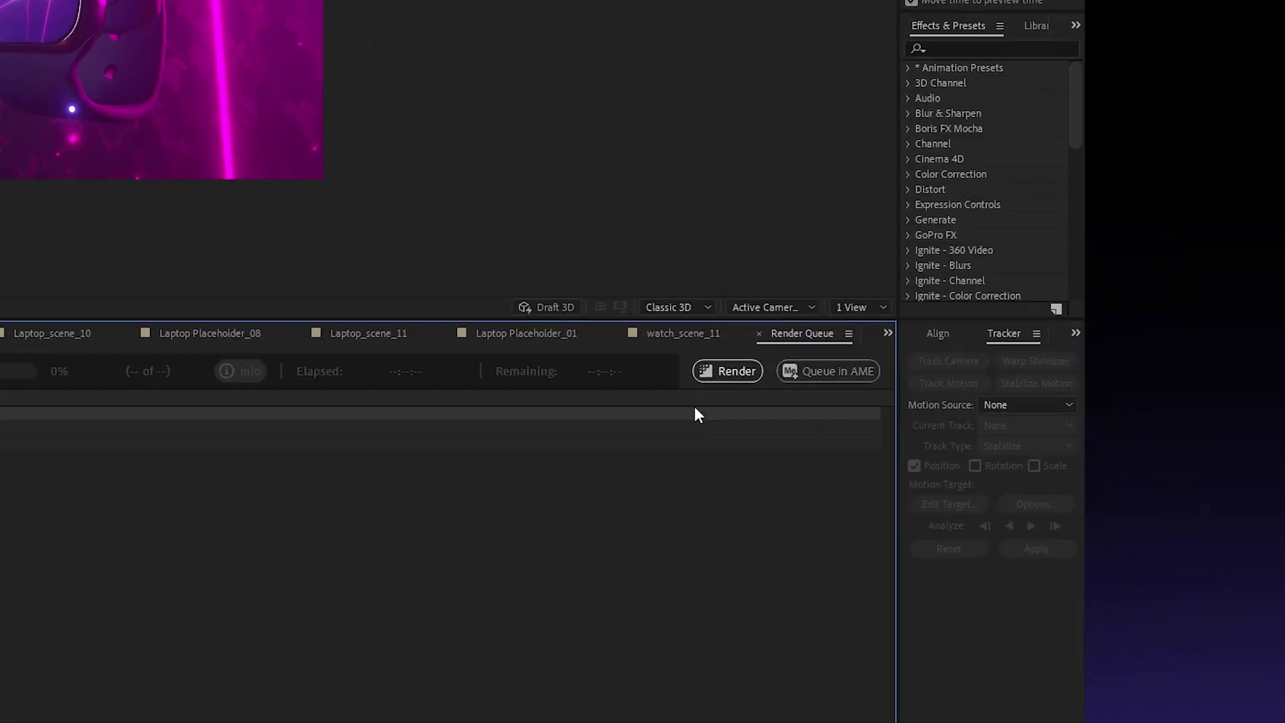
click(1085, 505)
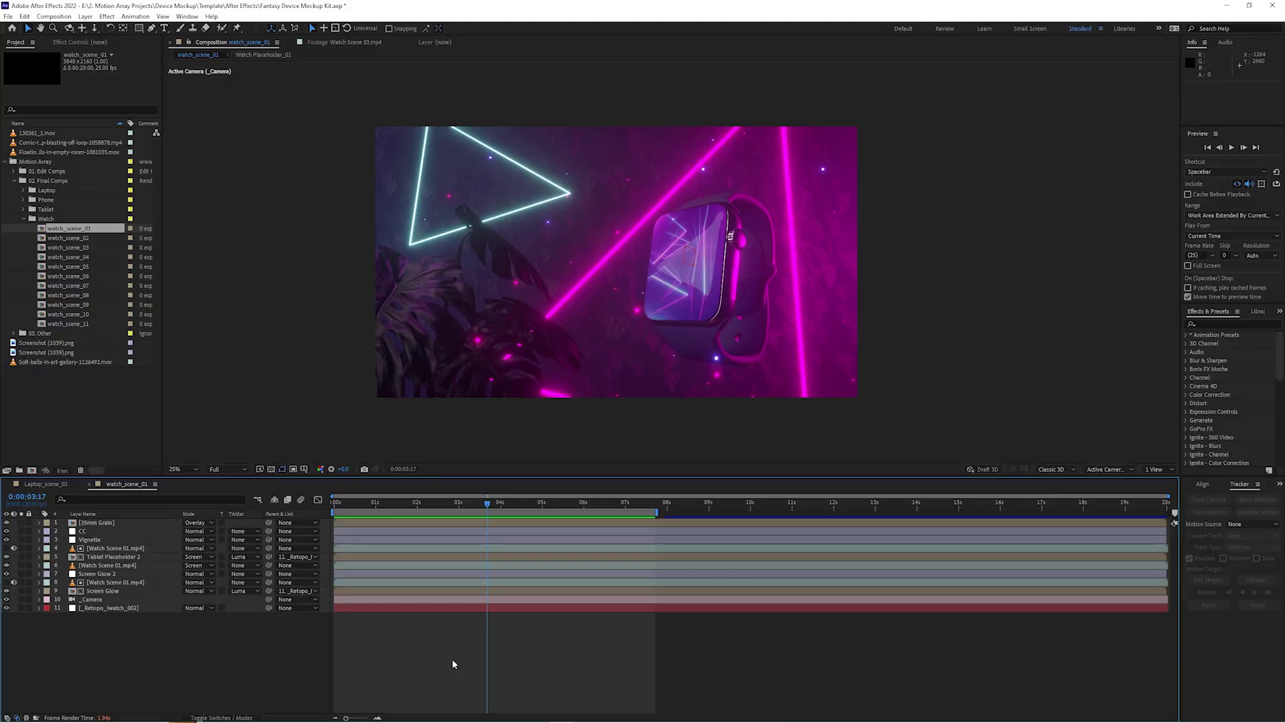
Step: Save the Fantasy Device Mockup Kit project using Ctrl+S
key(ctrl+s)
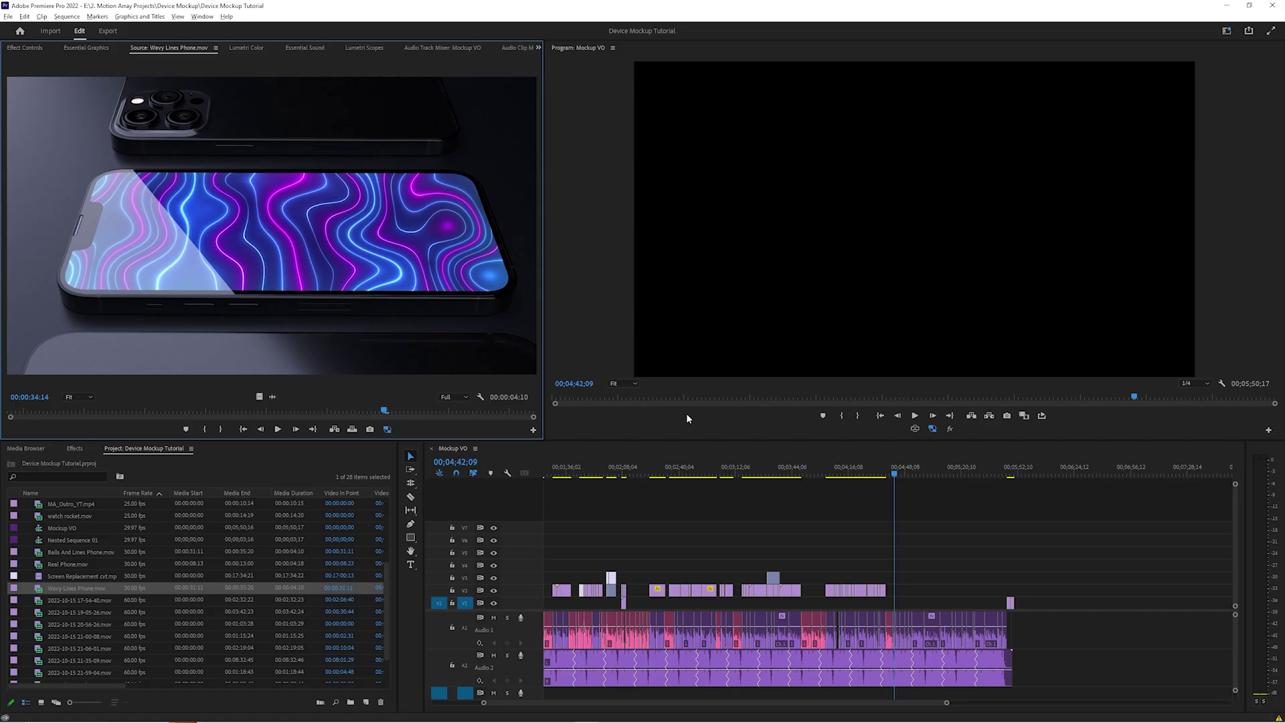
Step: Drag the Fantasy Device Mockup Kit .aep into Premiere and import Motion Array > 02. Final Comps > Watch > watch_scene_01
key(alt+Tab)
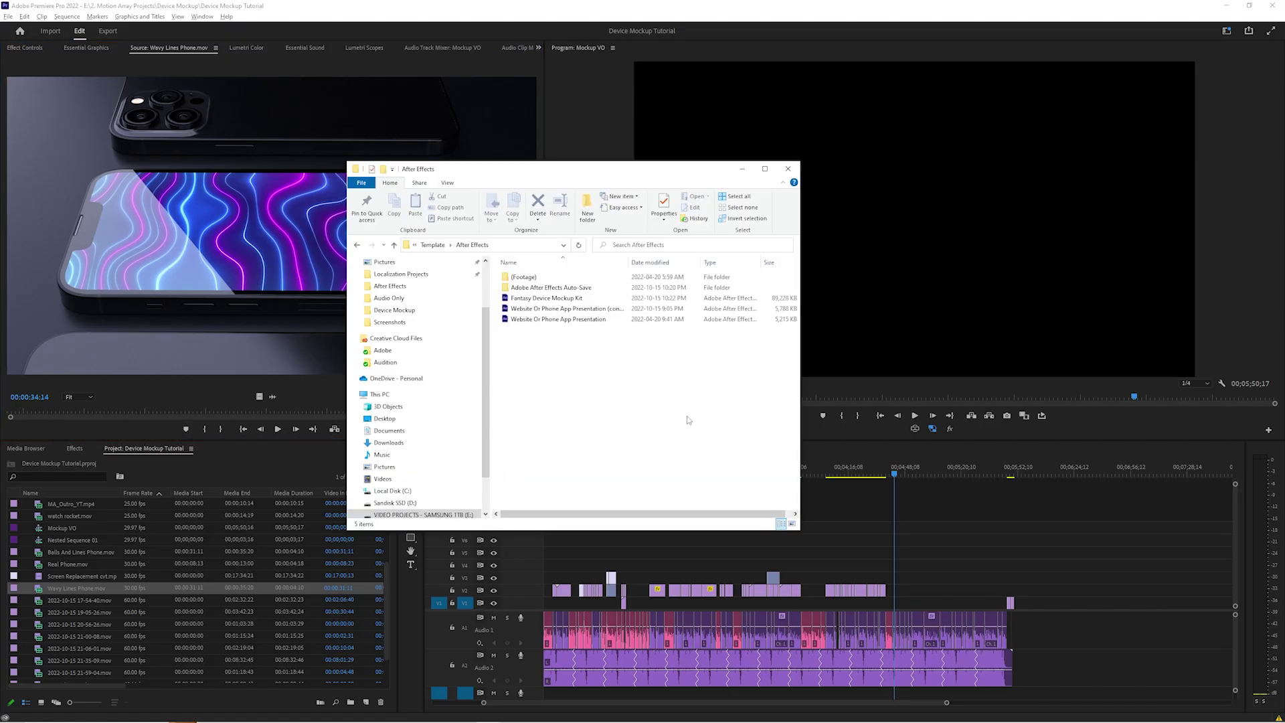
click(543, 303)
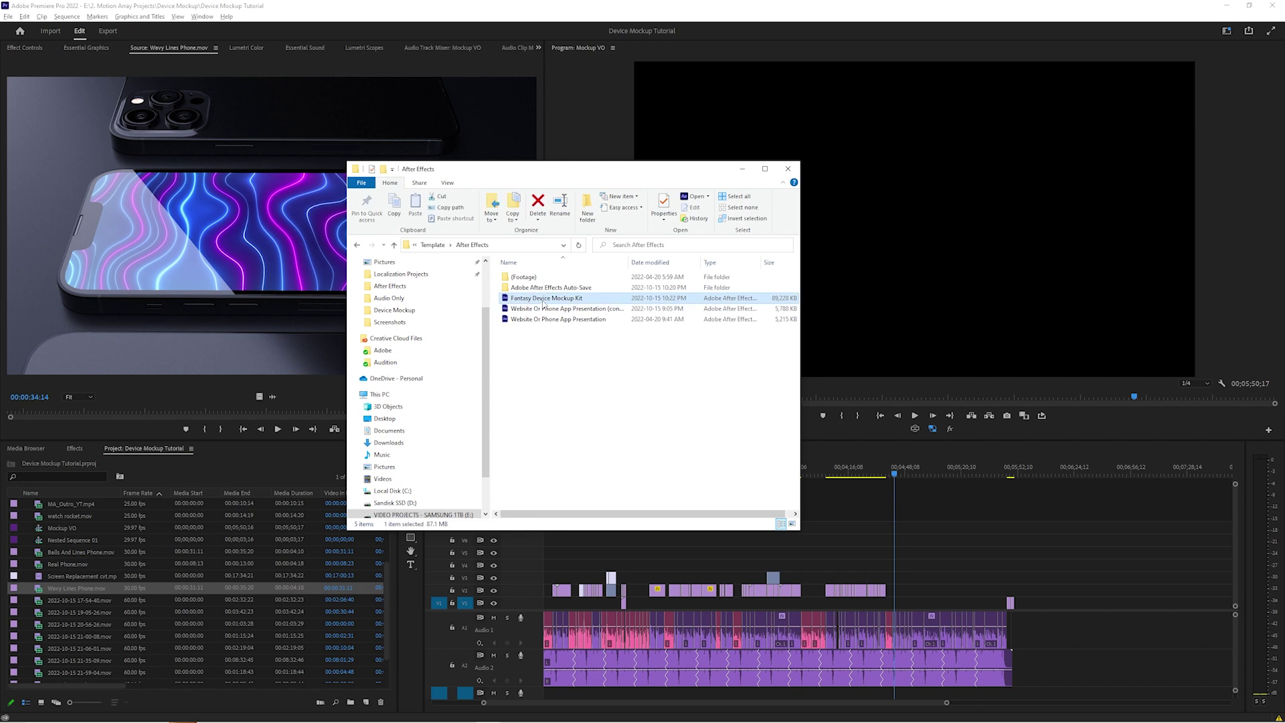
drag(75, 614, 75, 614)
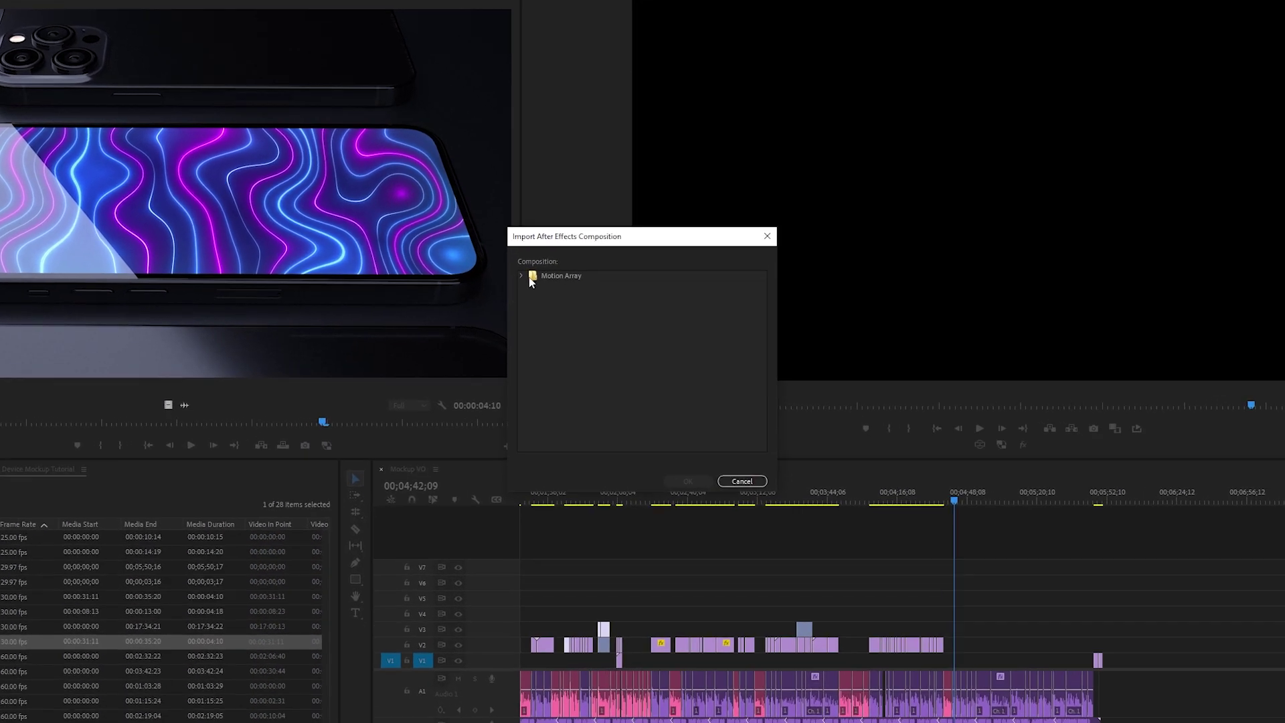
click(544, 292)
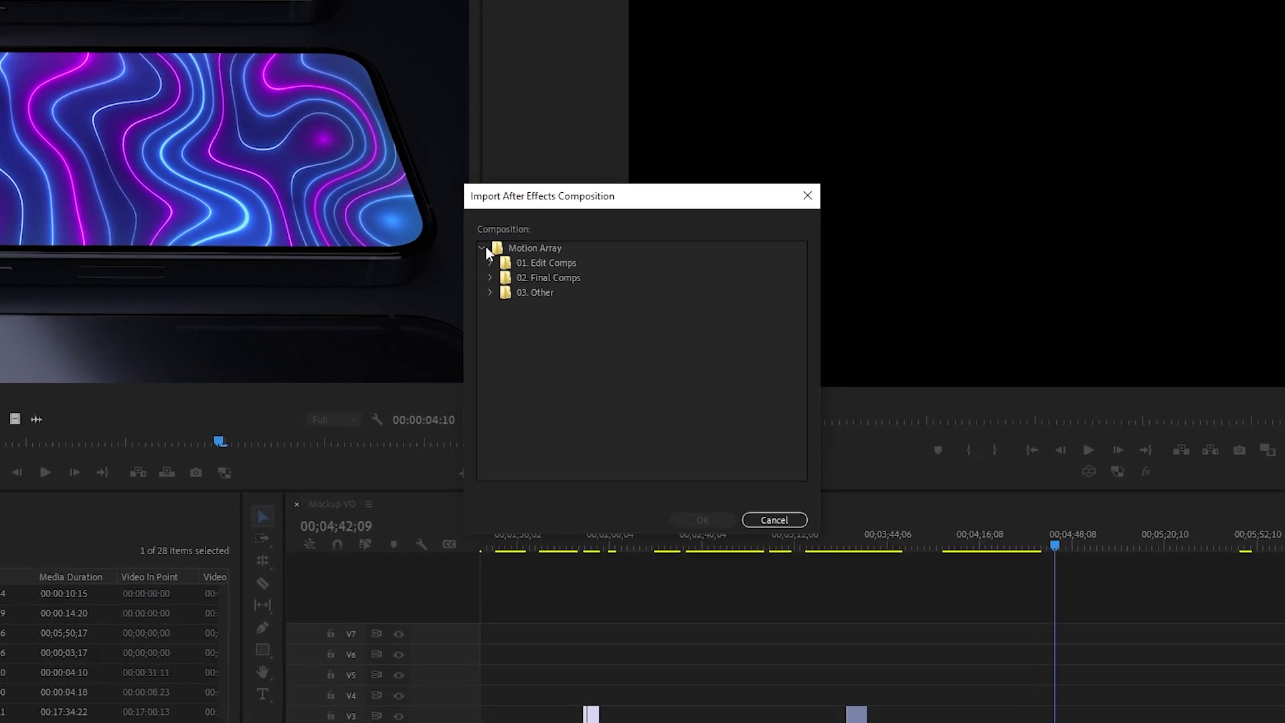
click(483, 274)
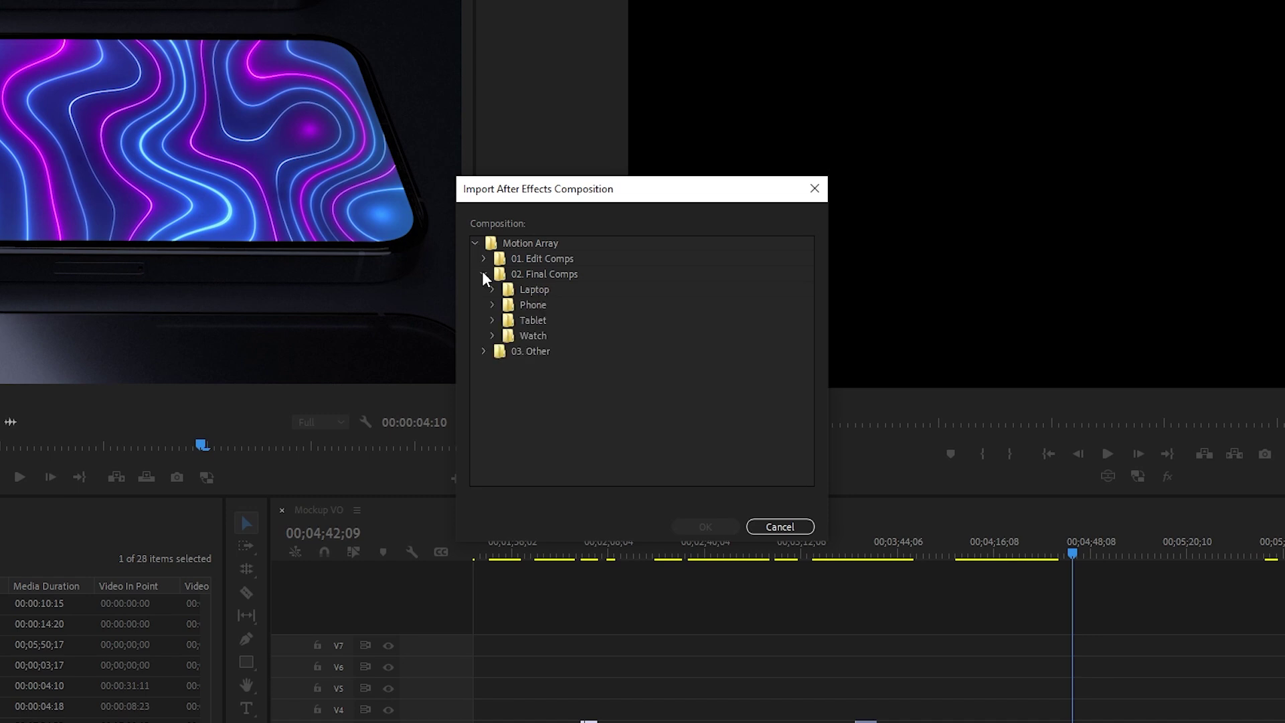
click(493, 336)
click(549, 351)
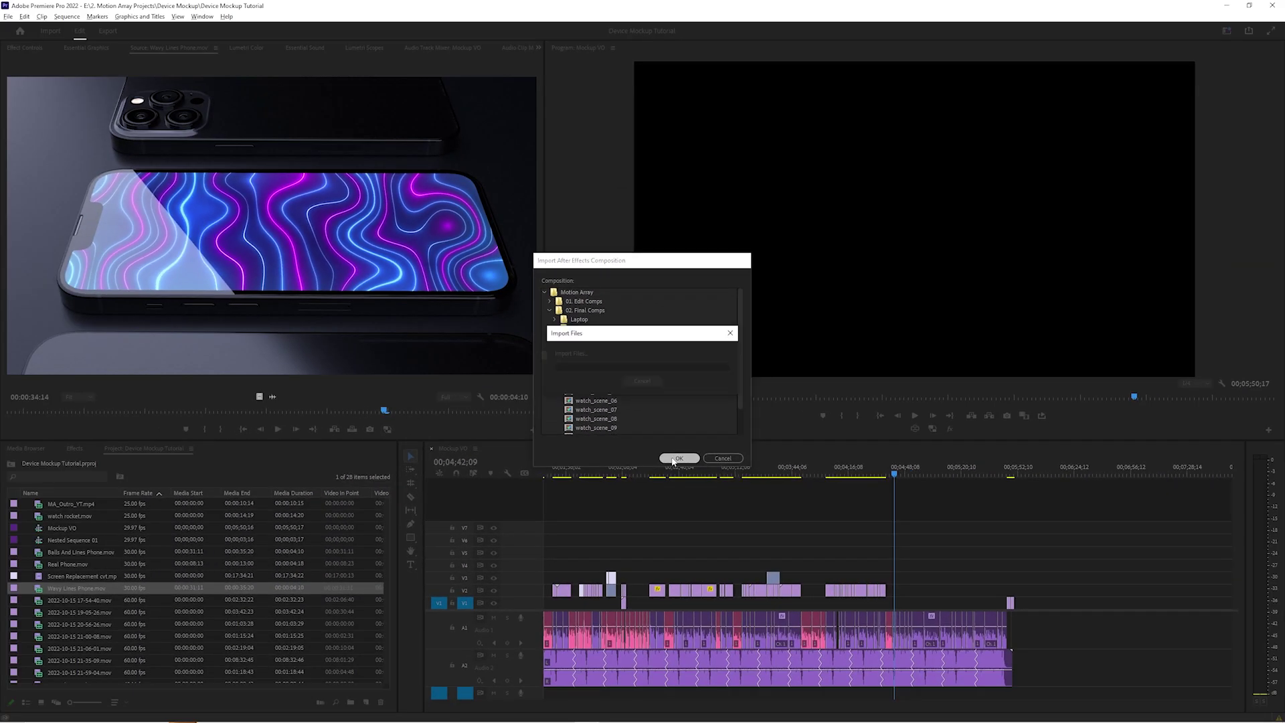
click(705, 527)
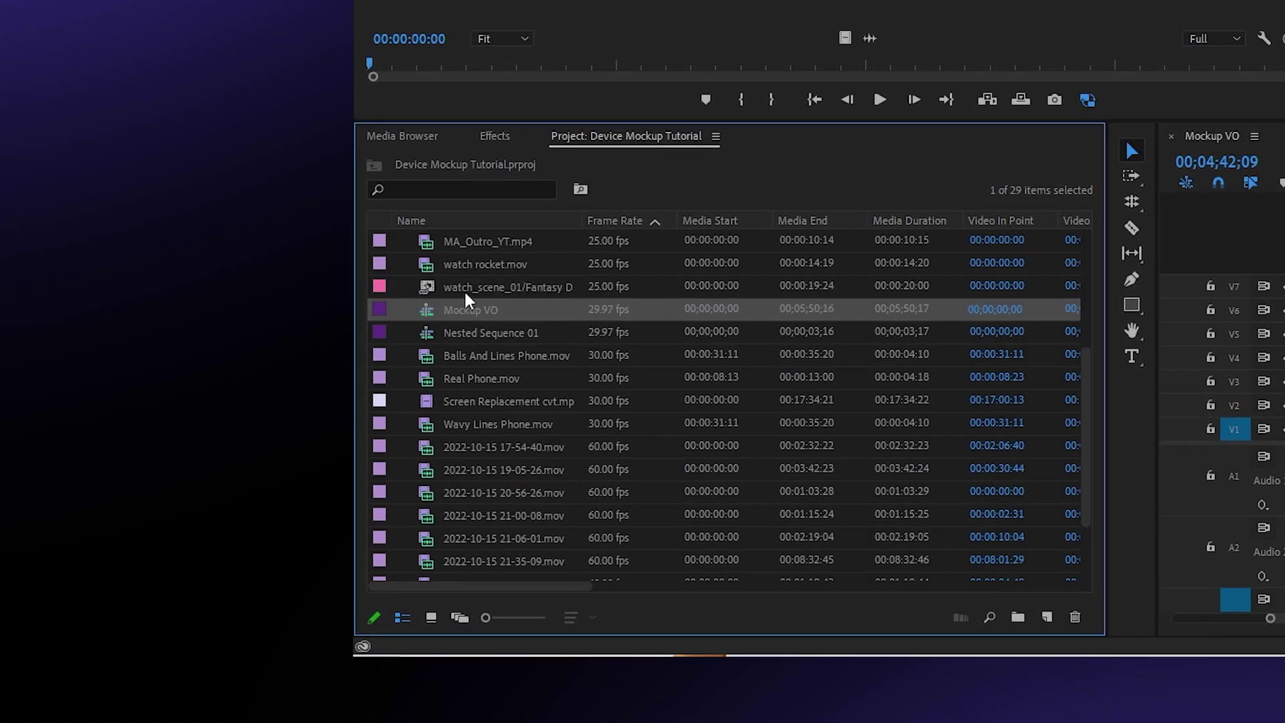
Step: Make a new sequence from the watch_scene_01 clip with New Sequence From Clip
right_click(60, 530)
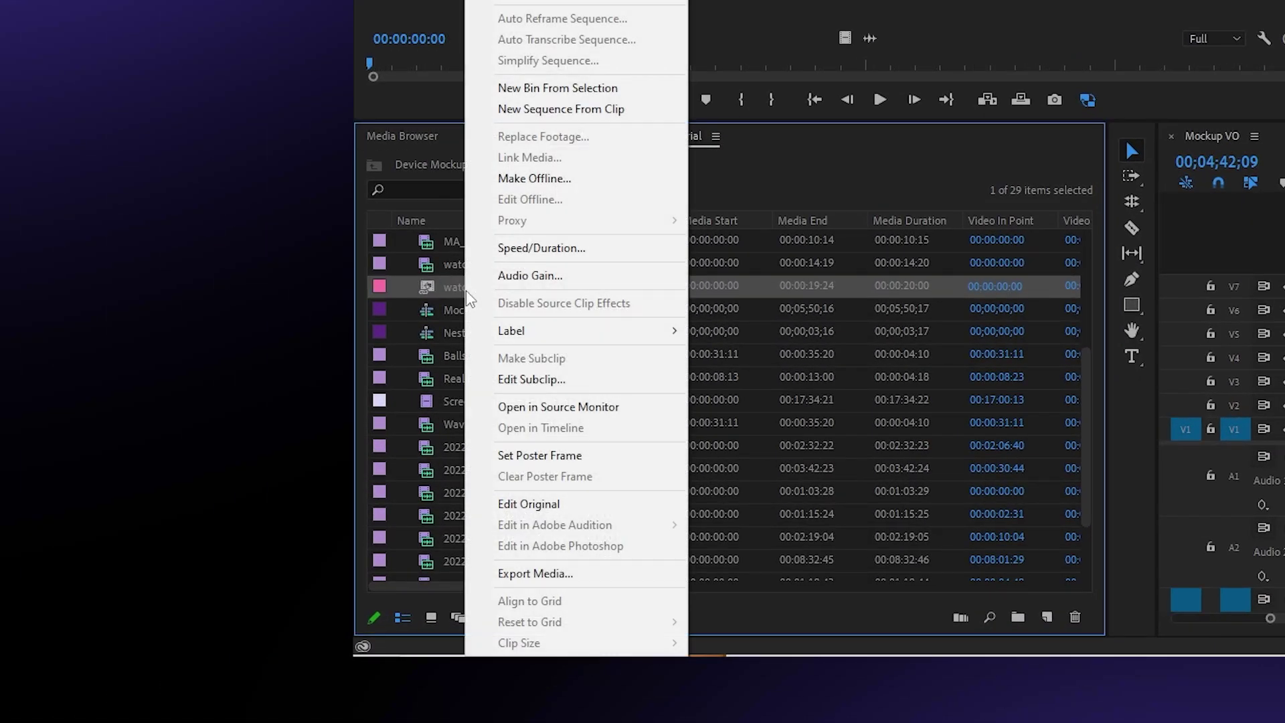
click(552, 108)
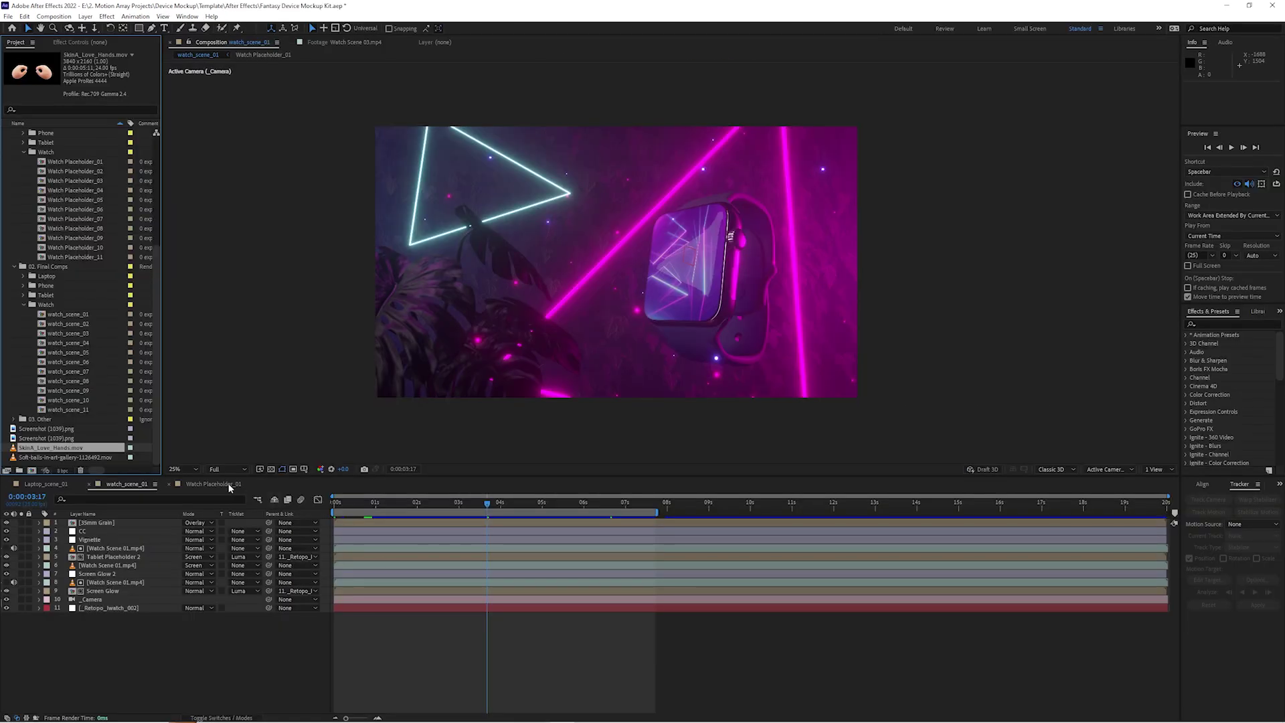
Step: In Watch Placeholder_01, layer the SkinA_Love_Hands.mov heart-hands emoji clip above 130361_1.mov
click(213, 484)
drag(56, 450, 96, 585)
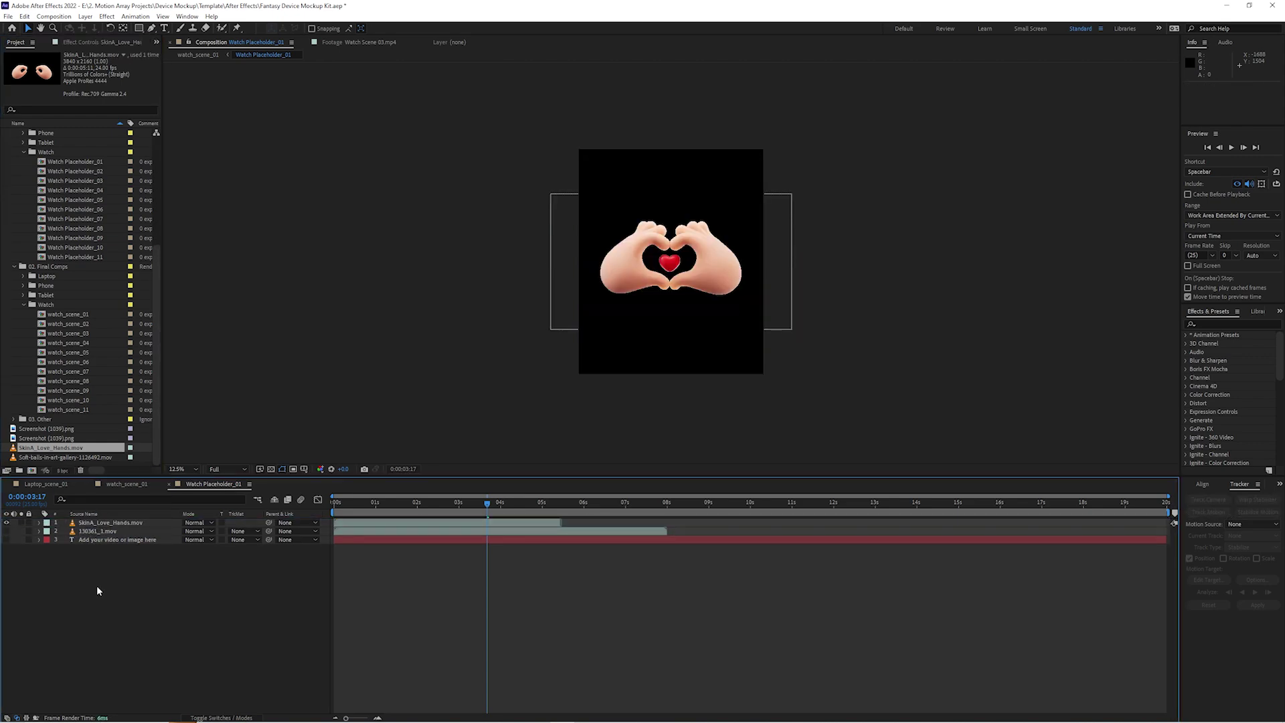